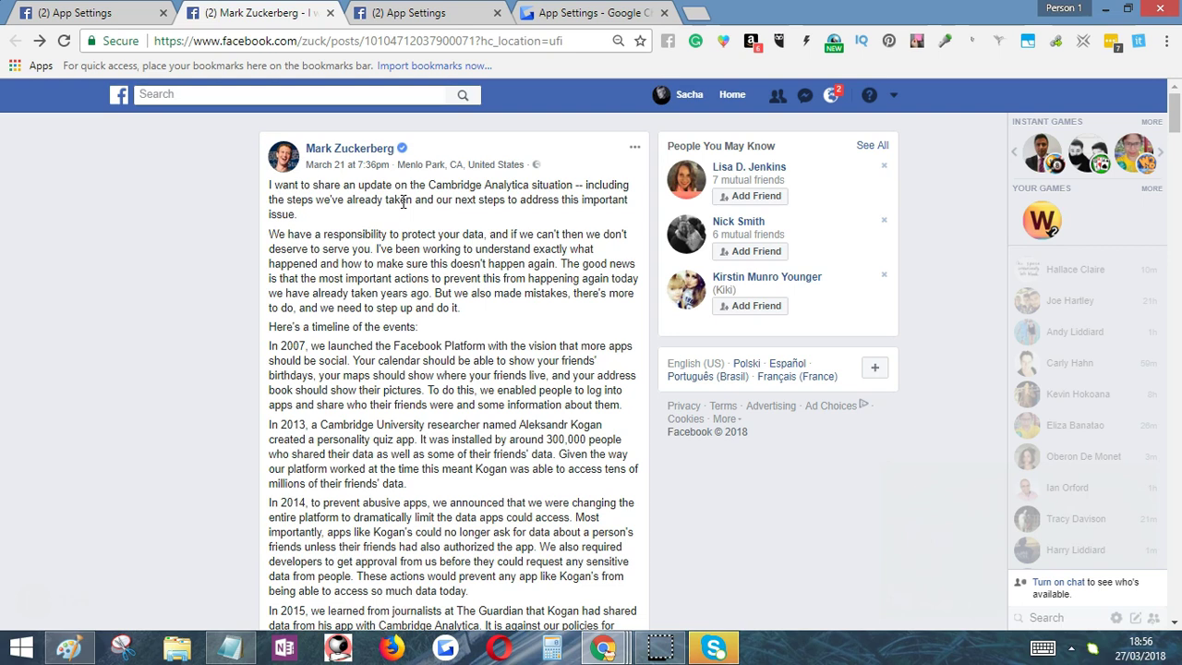
Step: Skim the opening of Mark Zuckerberg's post about the Cambridge Analytica situation
scroll(461, 294, down, 2)
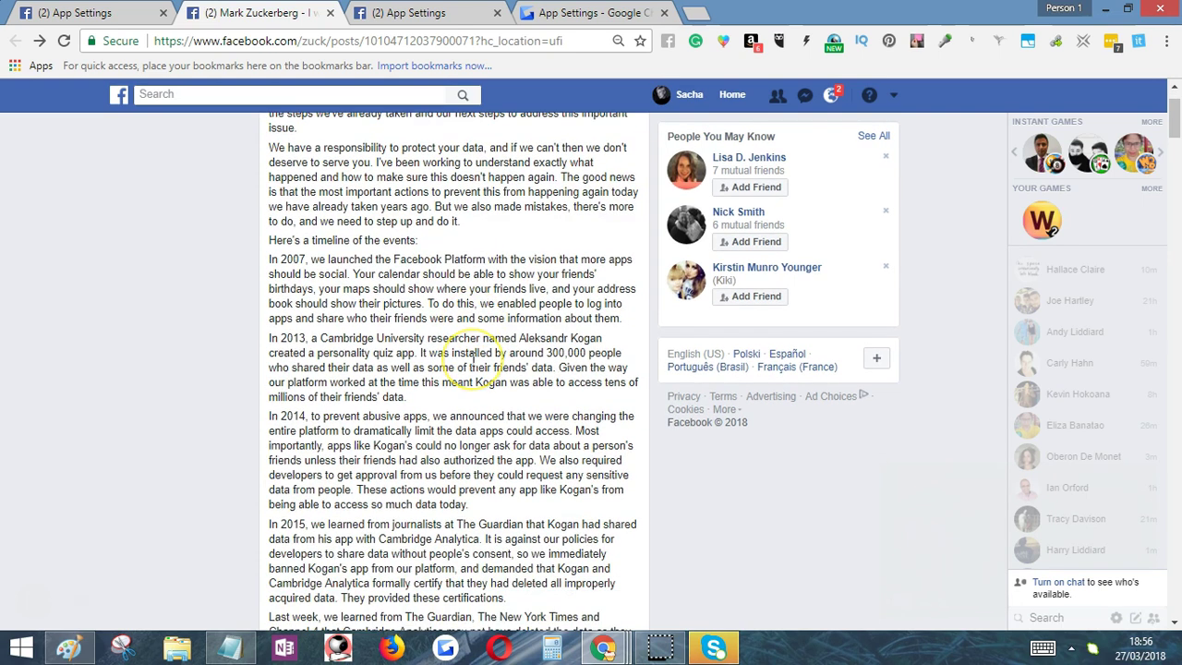
scroll(473, 358, up, 2)
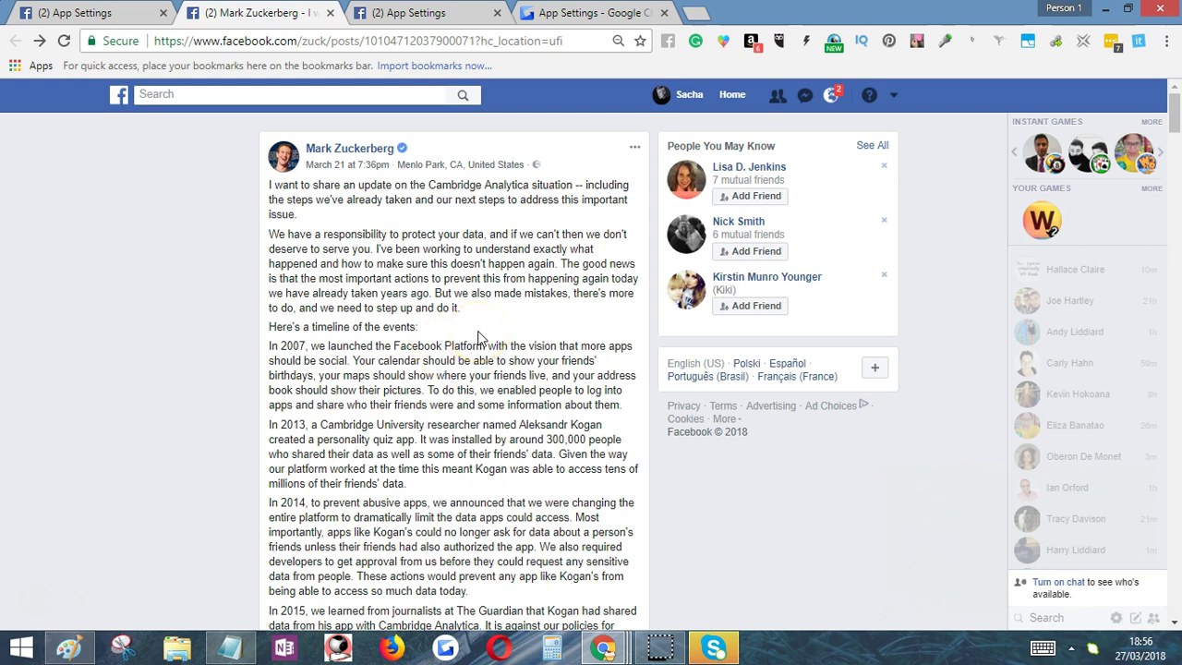
Step: Expand the full list of apps logged in with Facebook in App Settings and look through it
click(439, 16)
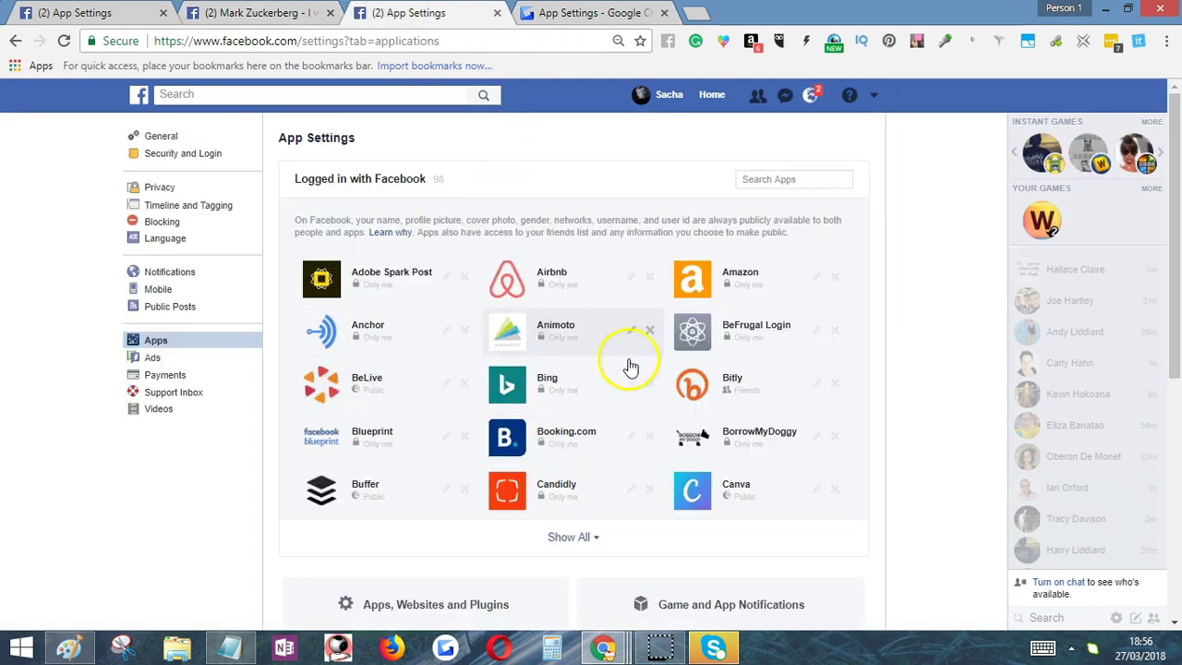
click(572, 539)
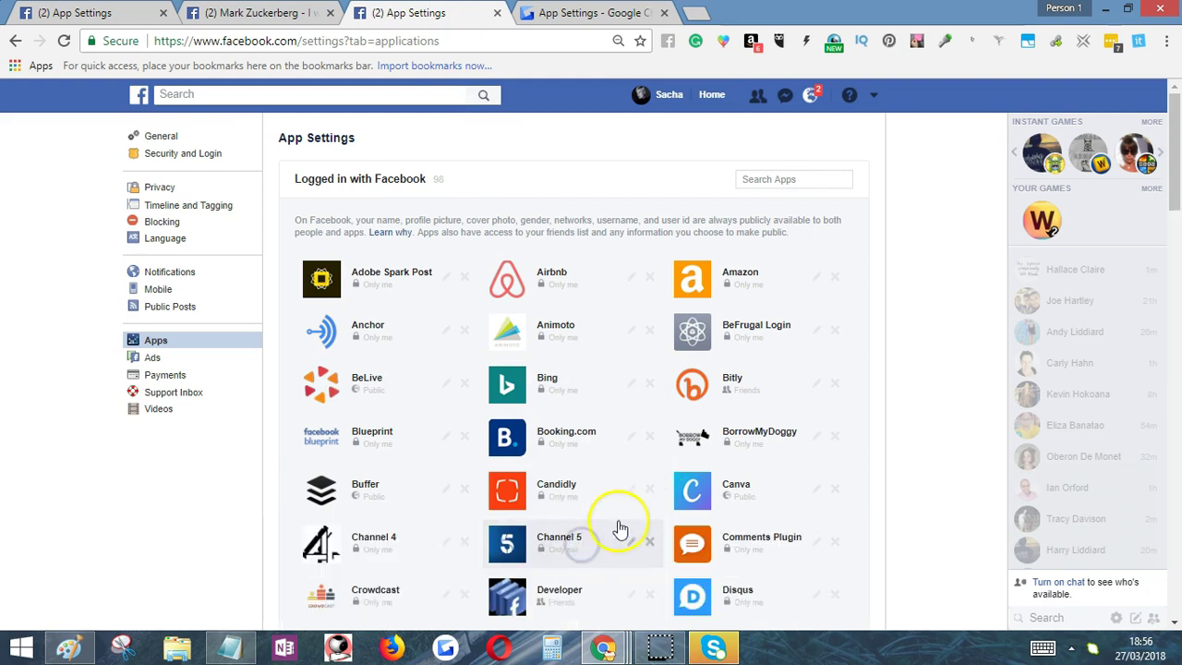
scroll(623, 526, down, 1)
scroll(626, 524, up, 1)
scroll(626, 523, down, 1)
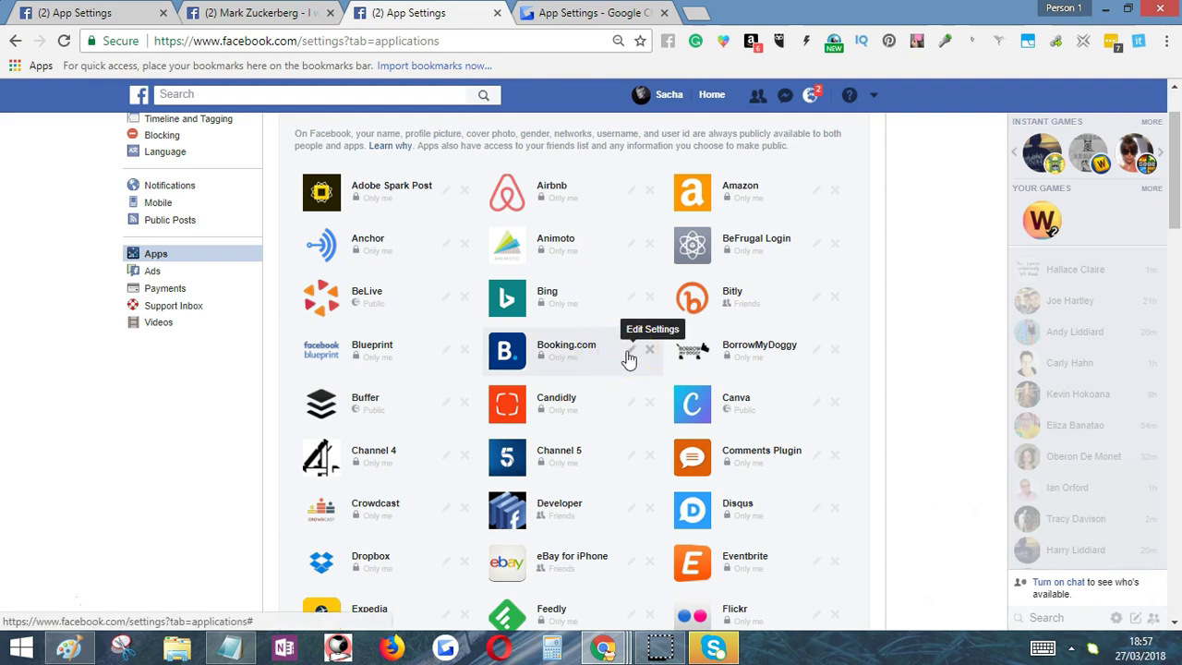
Step: Examine the Airbnb app settings screenshot on Gyazo for app visibility and the personal information provided to the app
click(584, 13)
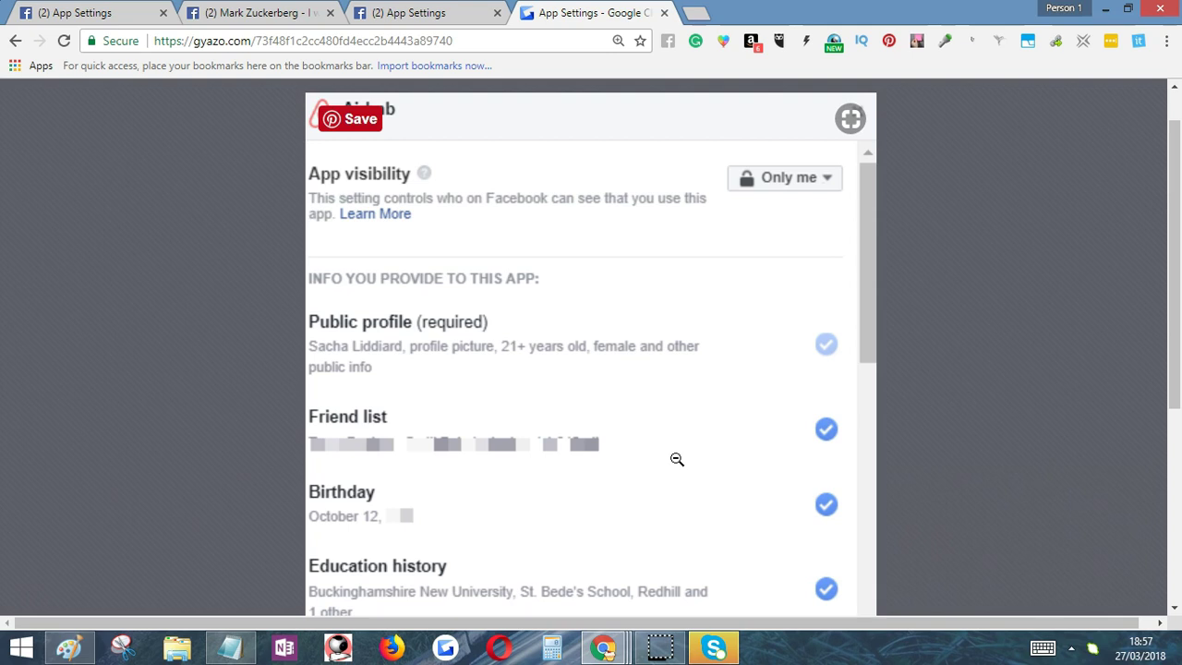
scroll(671, 338, down, 1)
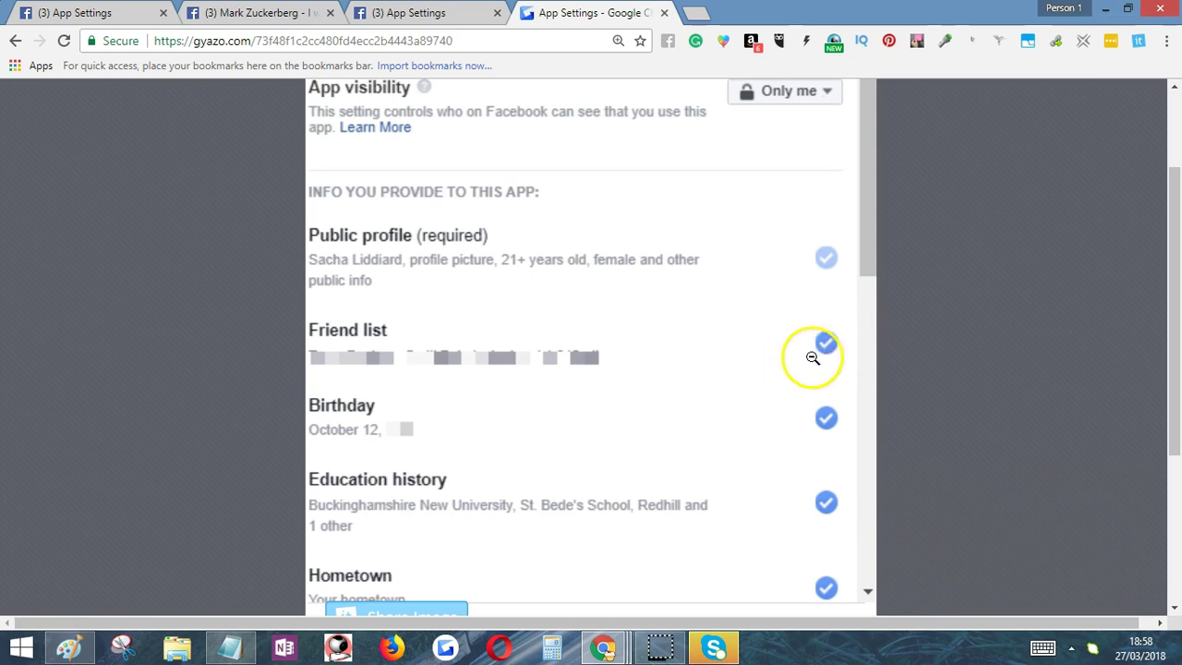
scroll(779, 368, down, 2)
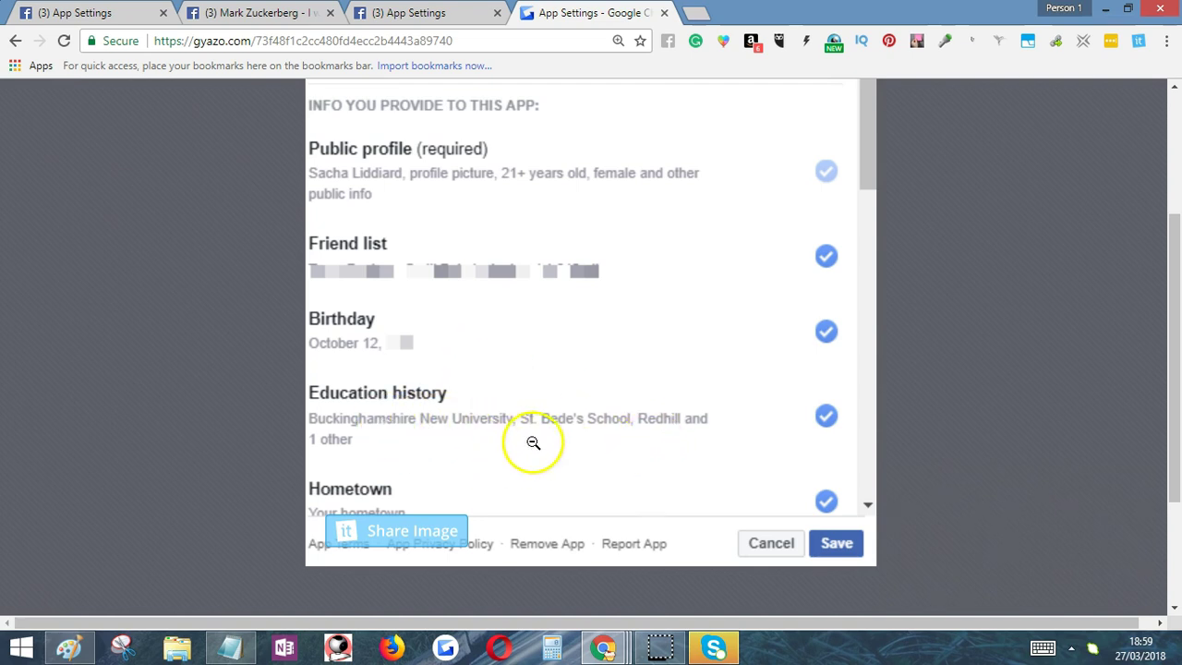
scroll(538, 443, down, 1)
scroll(518, 438, up, 1)
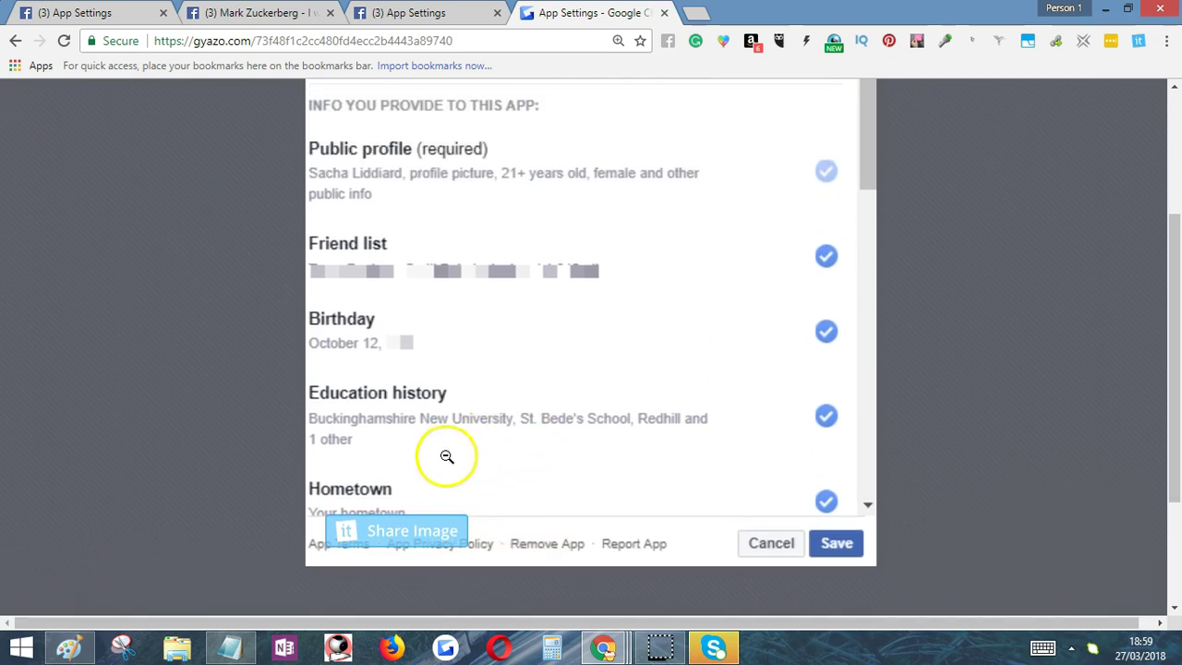
scroll(572, 480, up, 1)
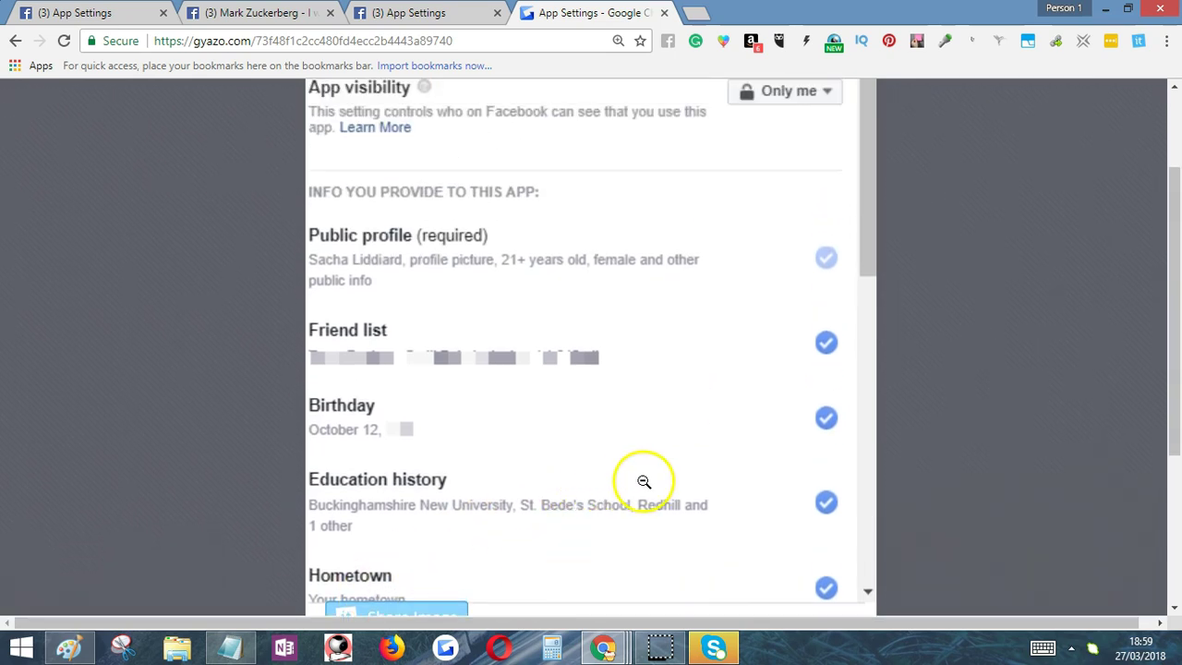
scroll(710, 459, up, 2)
scroll(711, 452, down, 2)
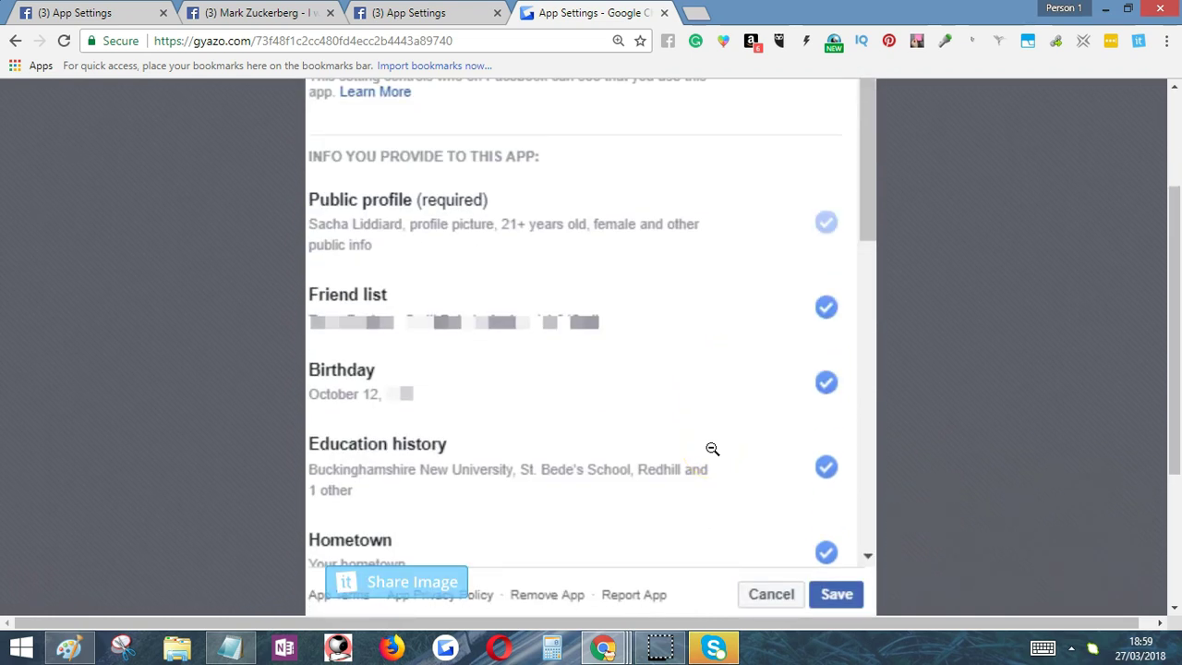
scroll(712, 449, up, 2)
scroll(712, 449, down, 1)
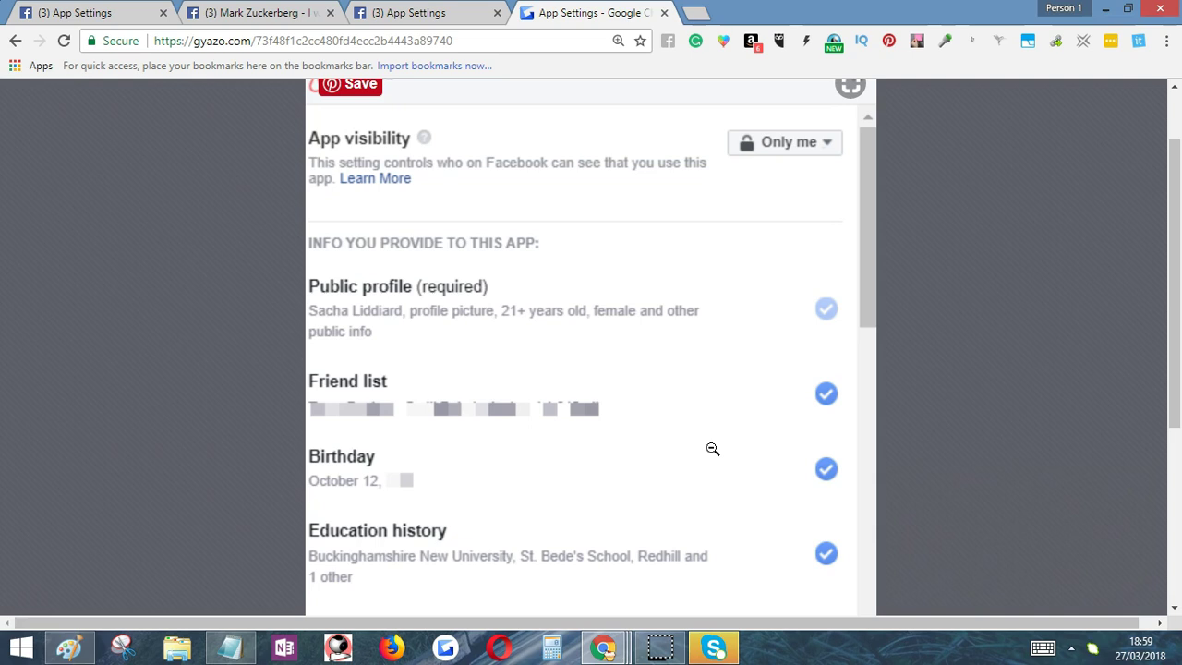
Step: Go from the Facebook app settings to the ad preferences and expand Your interests to review the Business and industry category
click(421, 13)
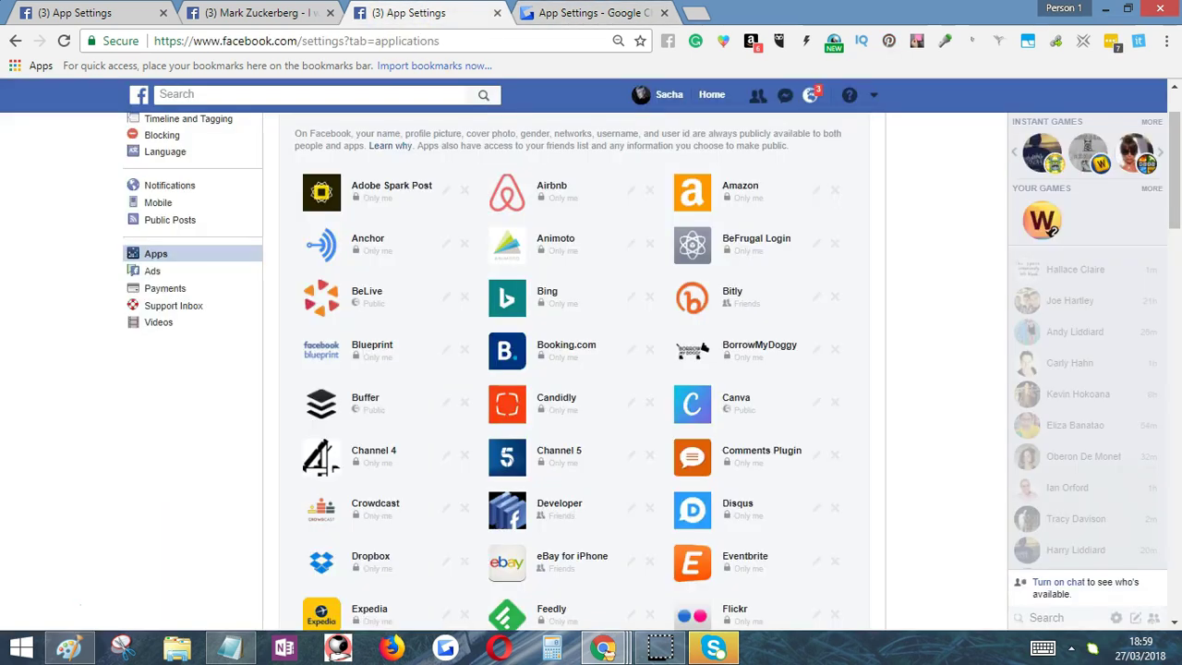
click(873, 94)
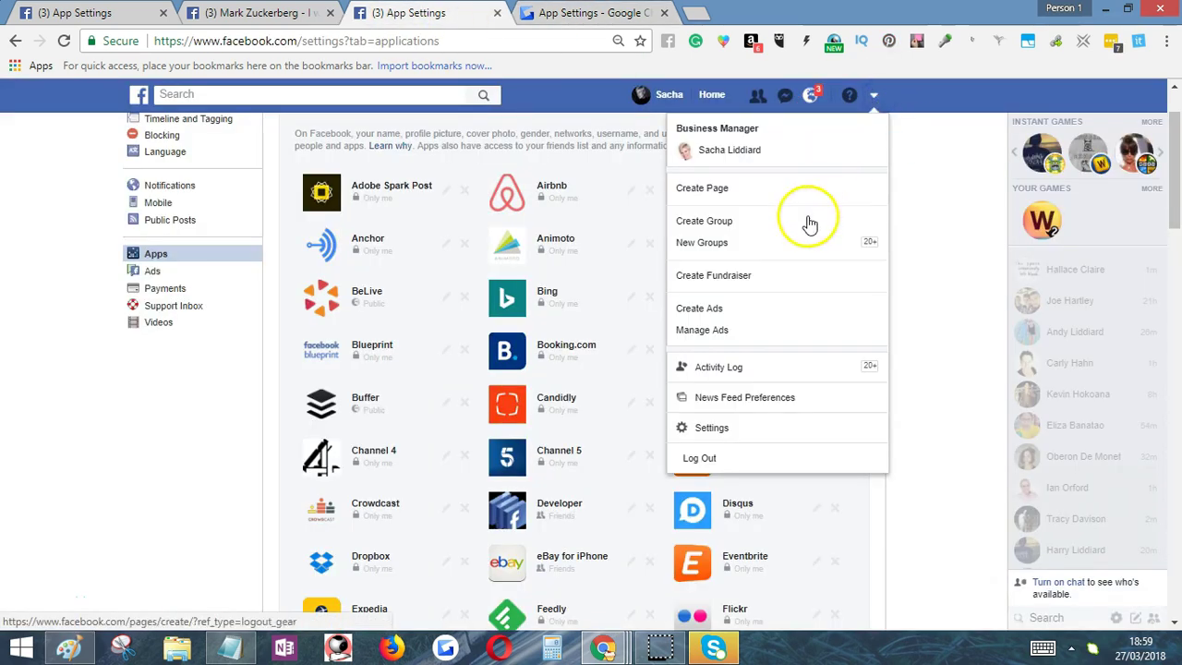
click(155, 270)
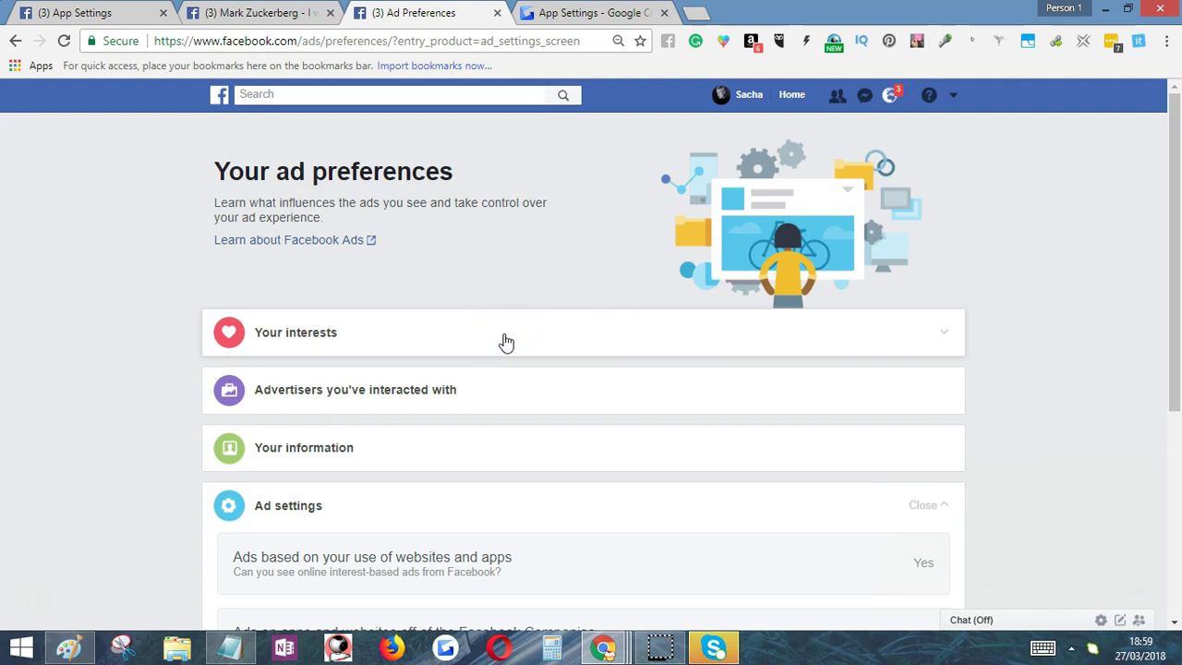
click(504, 340)
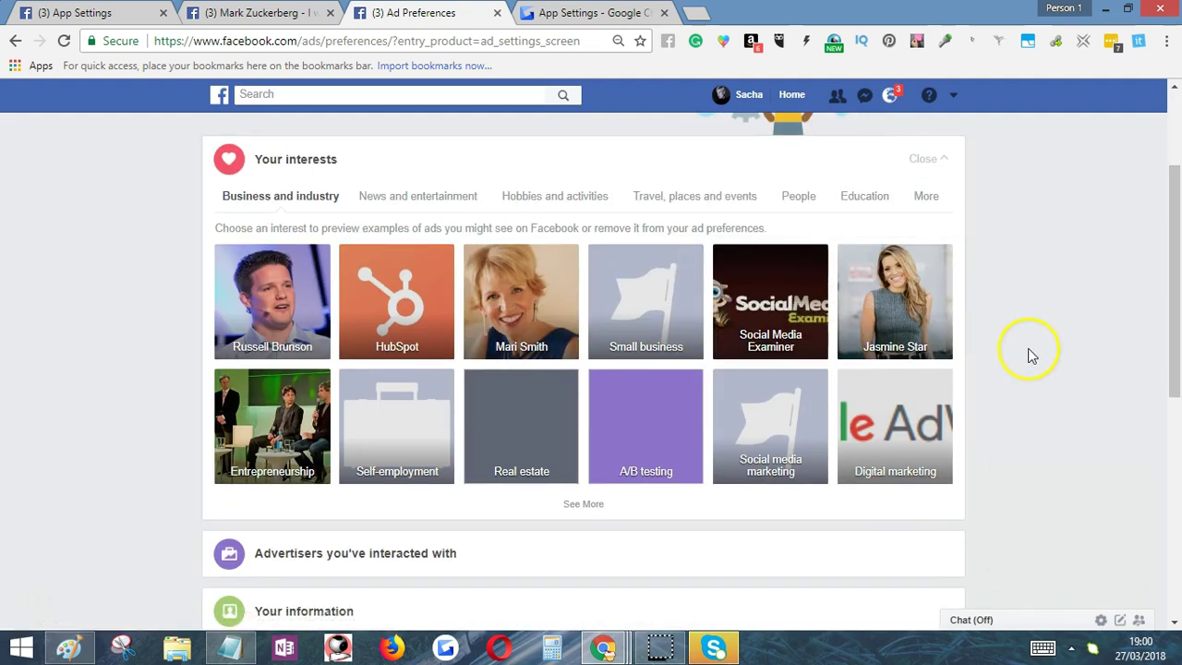
mouse_move(871, 362)
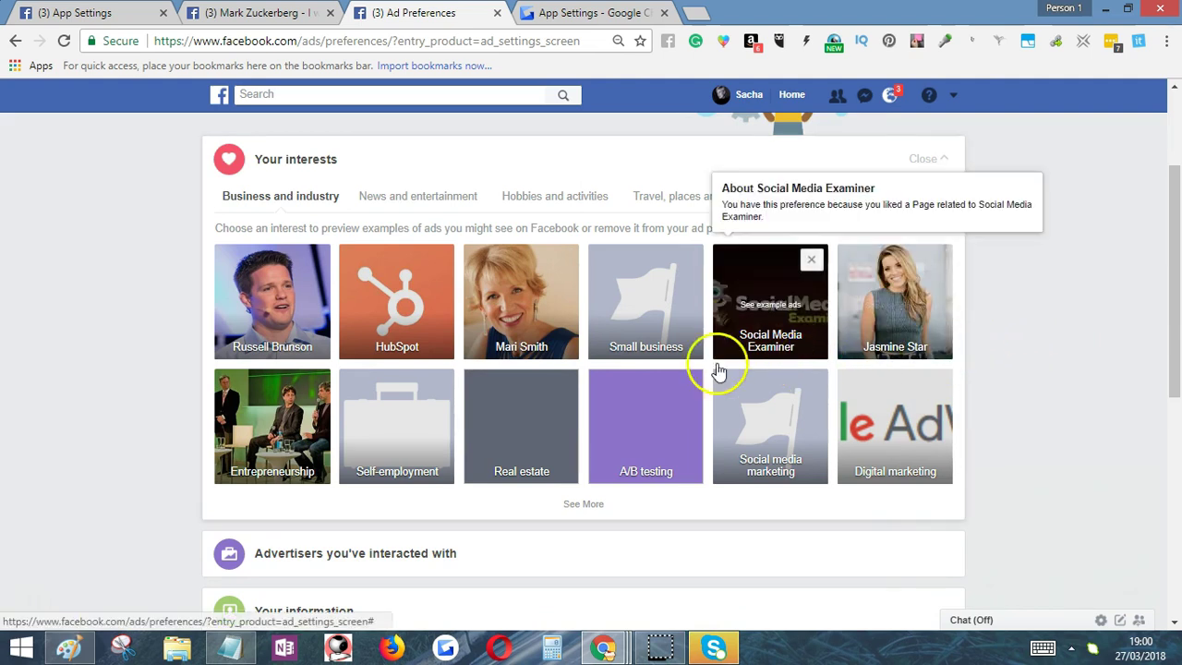
mouse_move(305, 203)
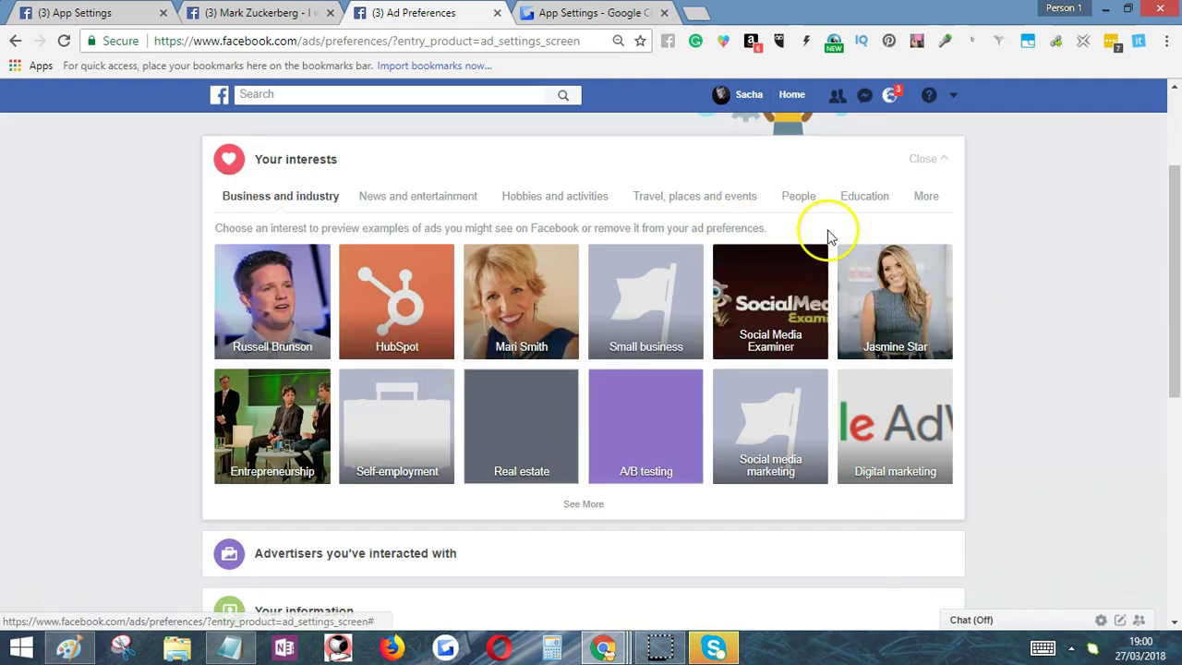
mouse_move(786, 309)
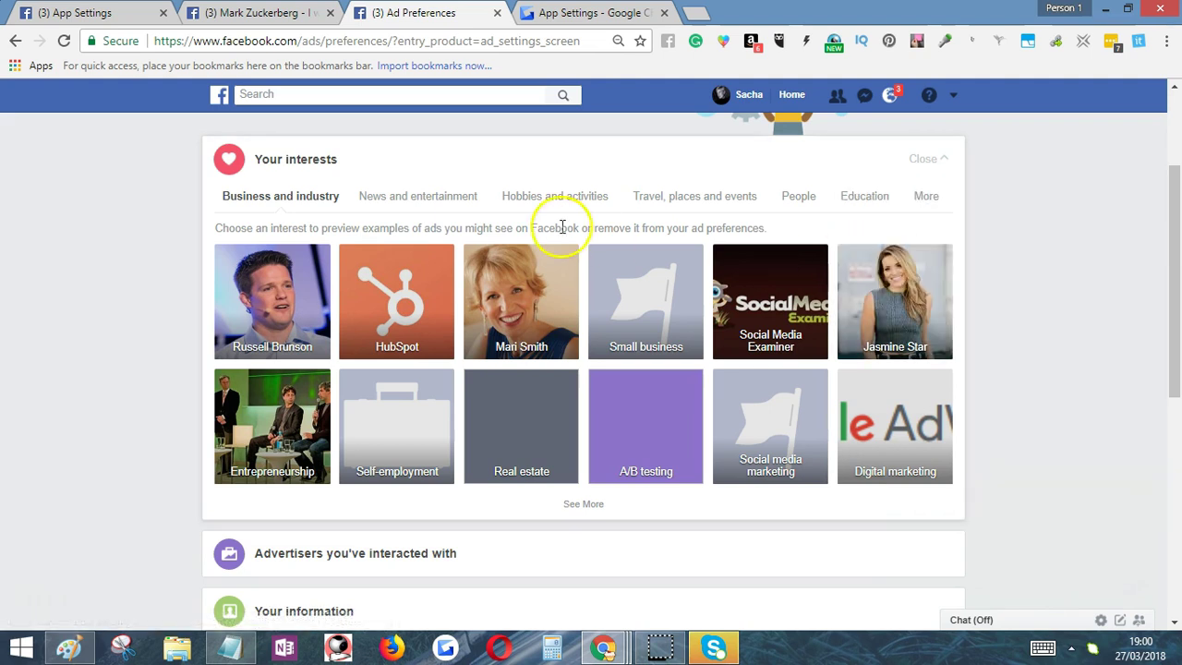
Step: Remove League of Legends, Hip hop music and Science fiction movies from the News and entertainment interests
click(459, 196)
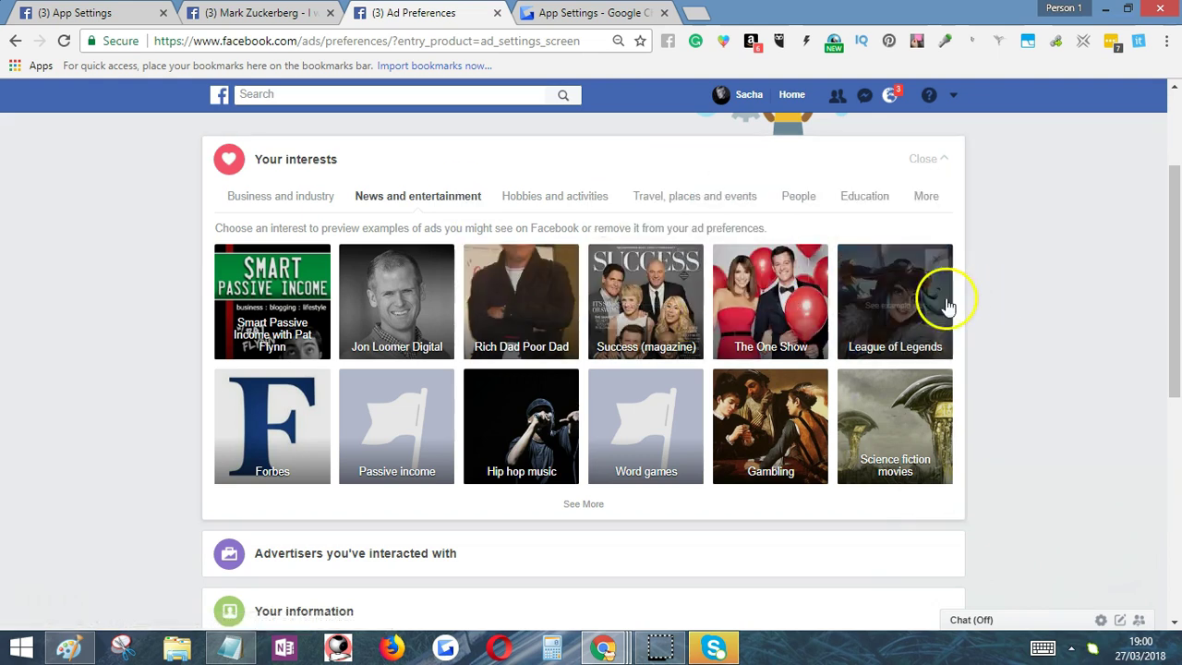
mouse_move(926, 305)
click(936, 262)
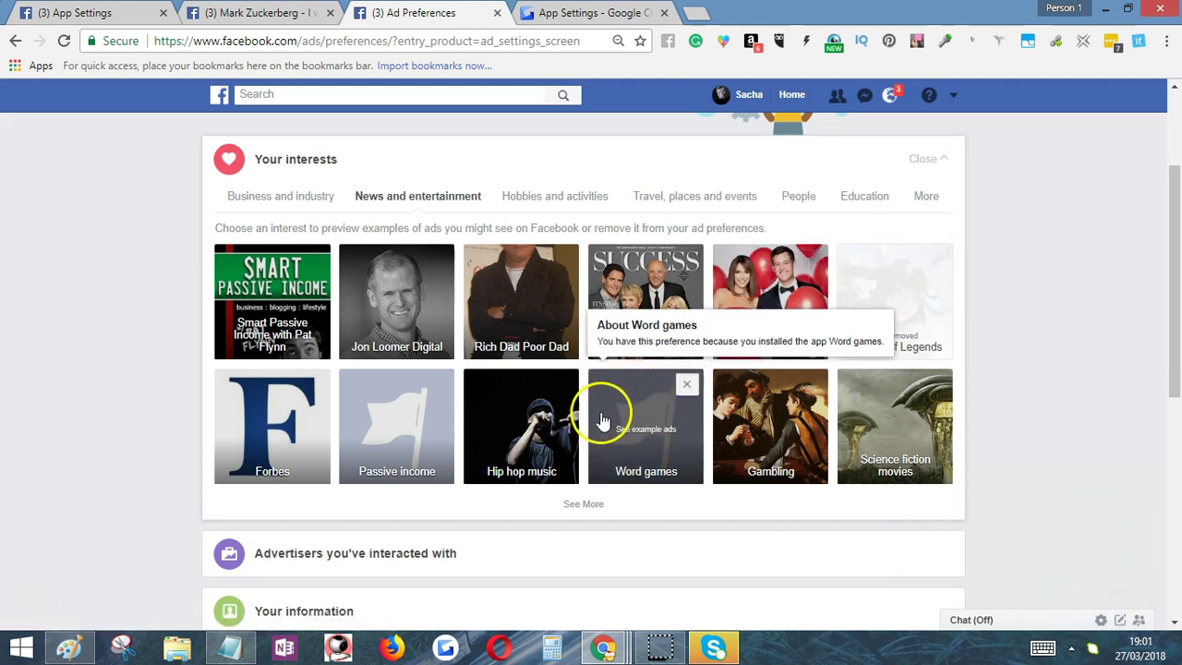
click(561, 384)
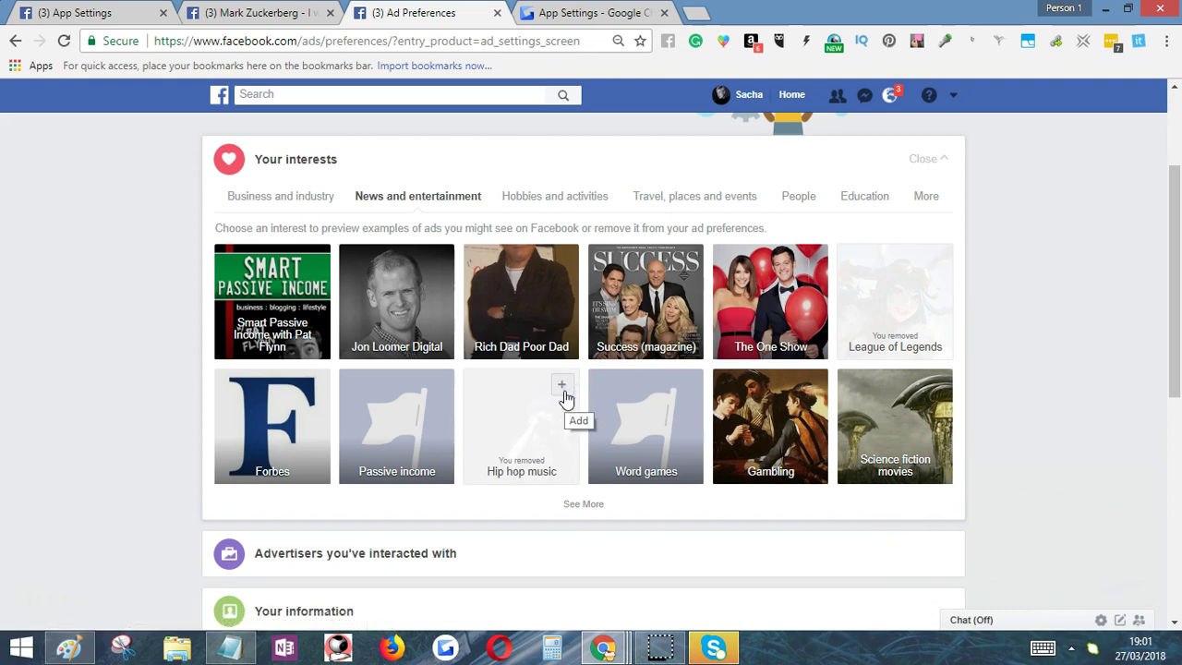
mouse_move(871, 396)
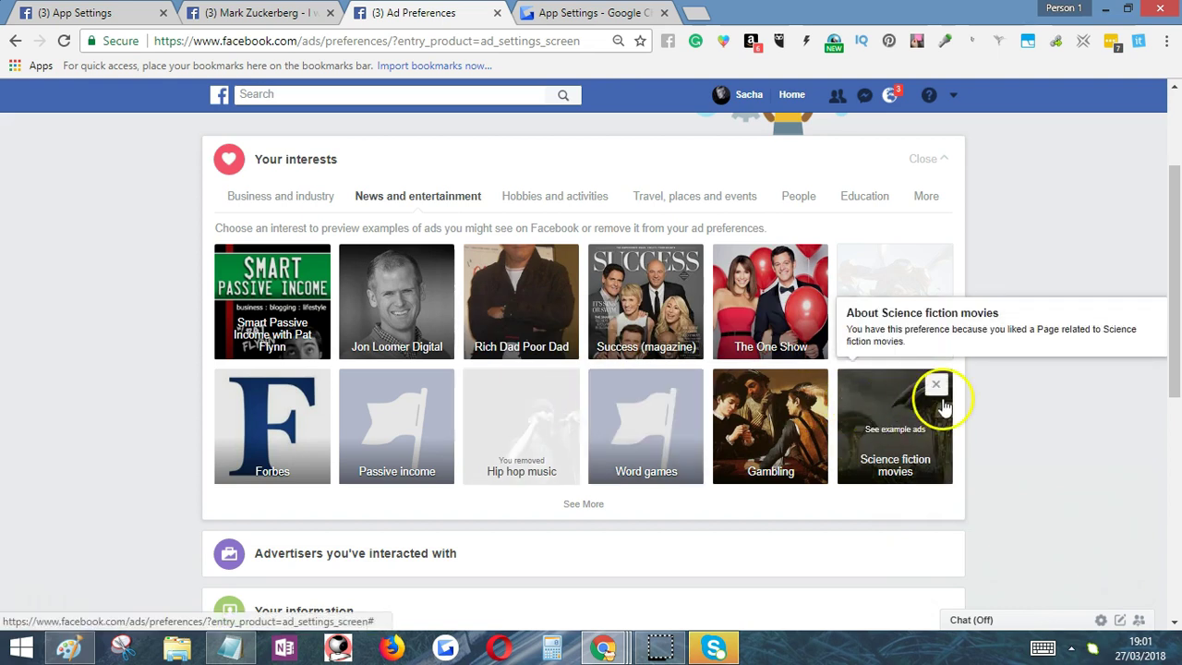
mouse_move(811, 386)
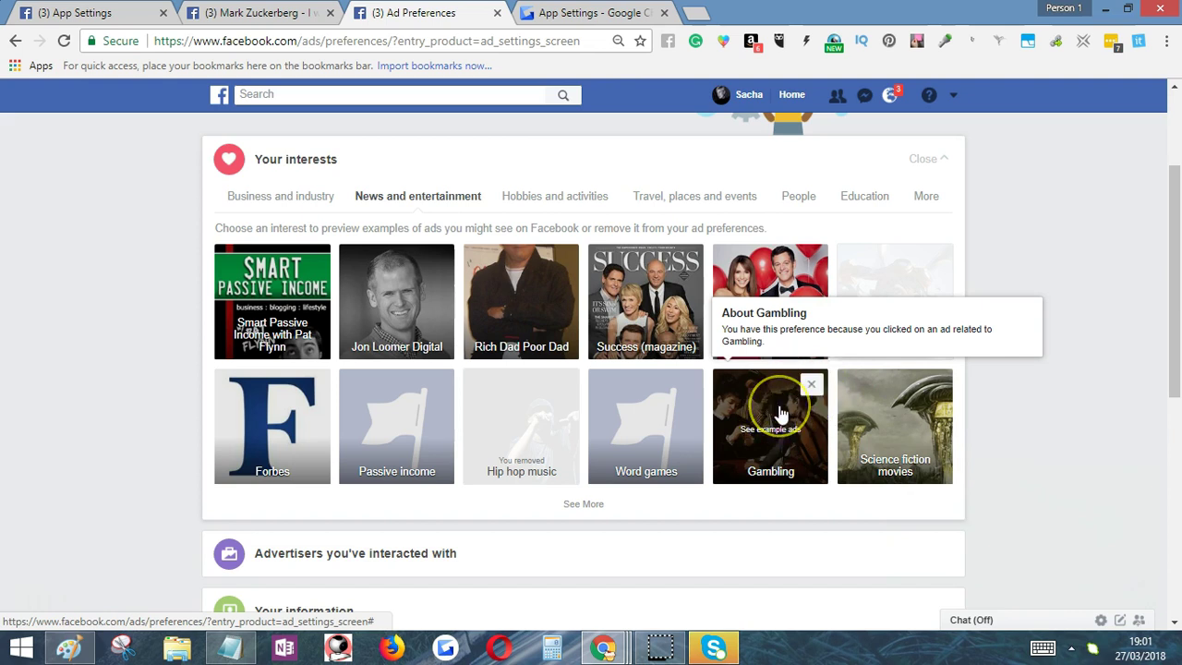
mouse_move(910, 400)
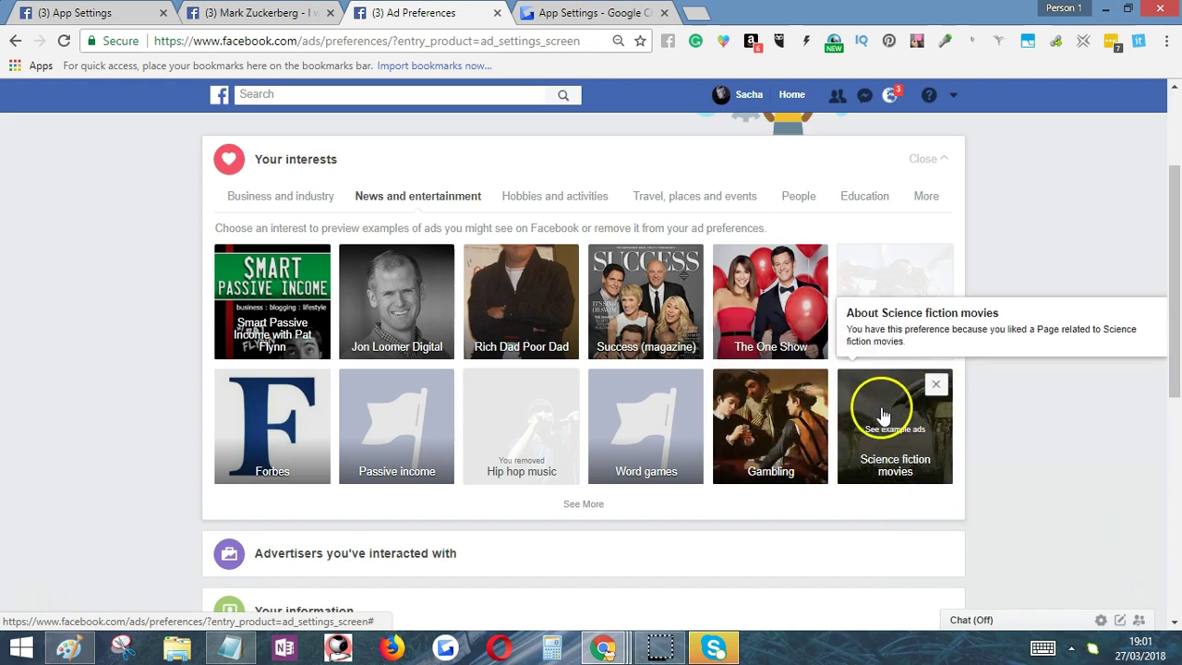
click(937, 388)
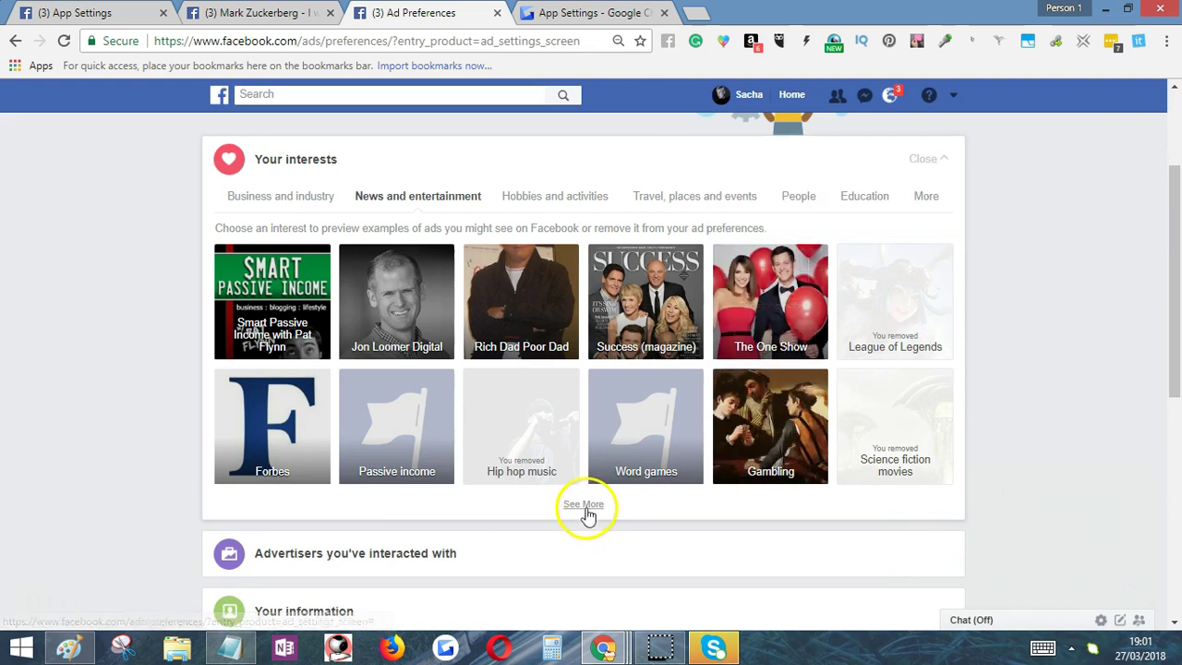
Step: Remove Garden, Automobiles, Supply chain management, Wine clubs, First class travel and Sewing from the Hobbies and activities interests
click(547, 203)
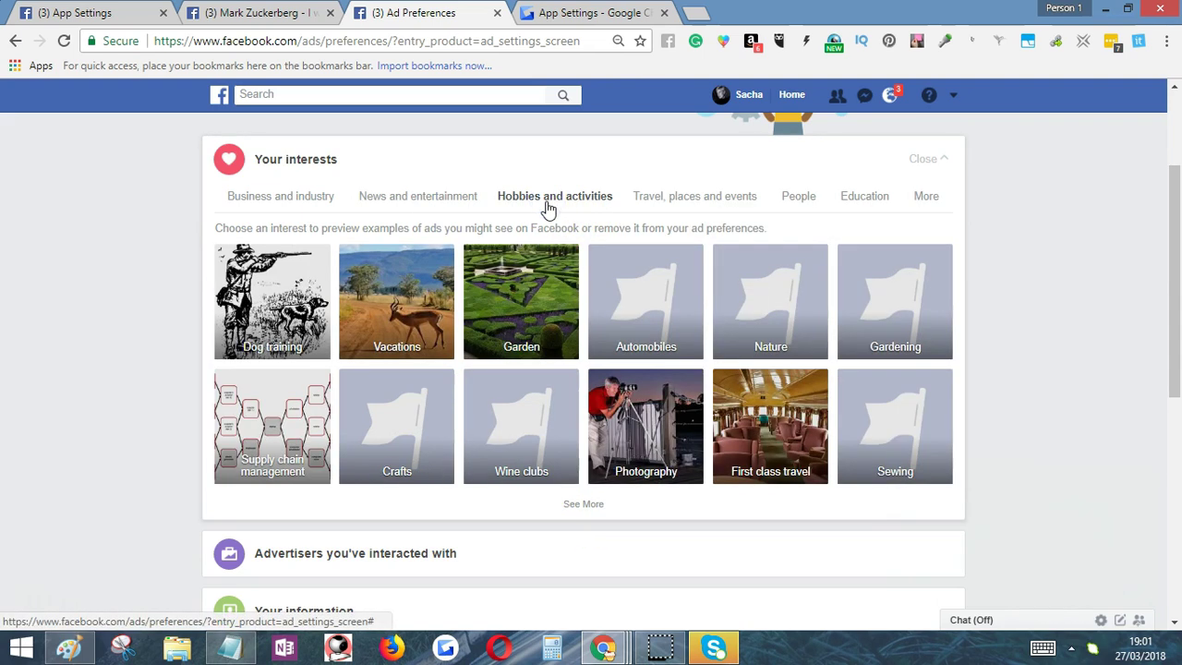
mouse_move(520, 302)
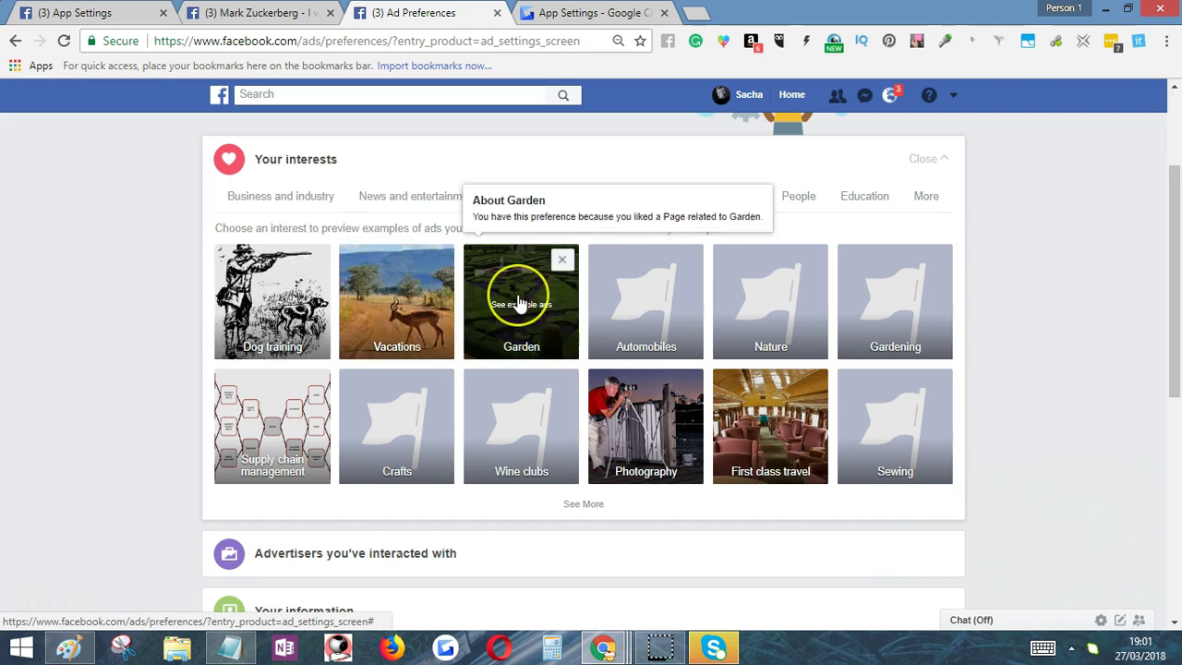
click(564, 261)
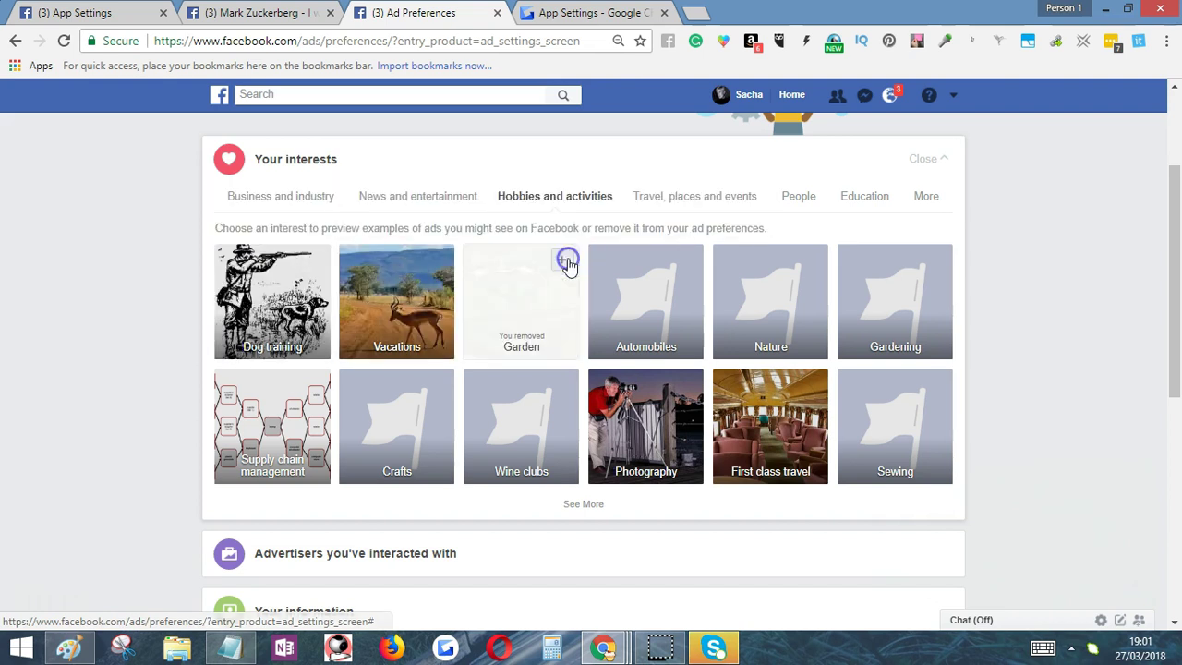
click(688, 261)
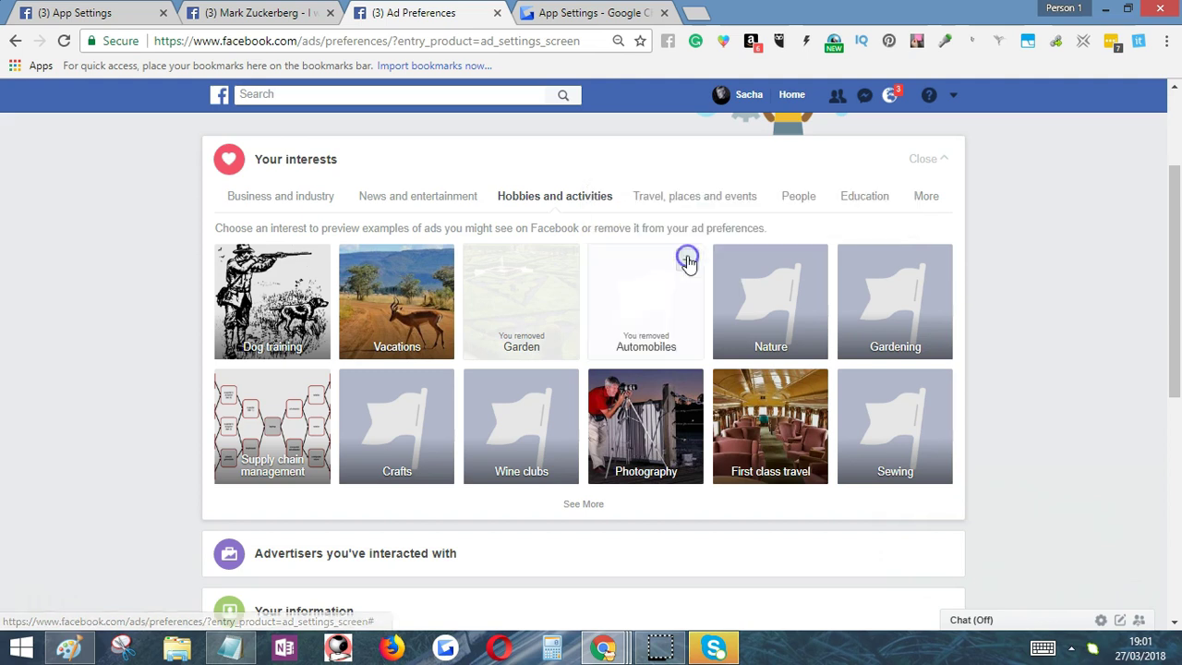
mouse_move(920, 308)
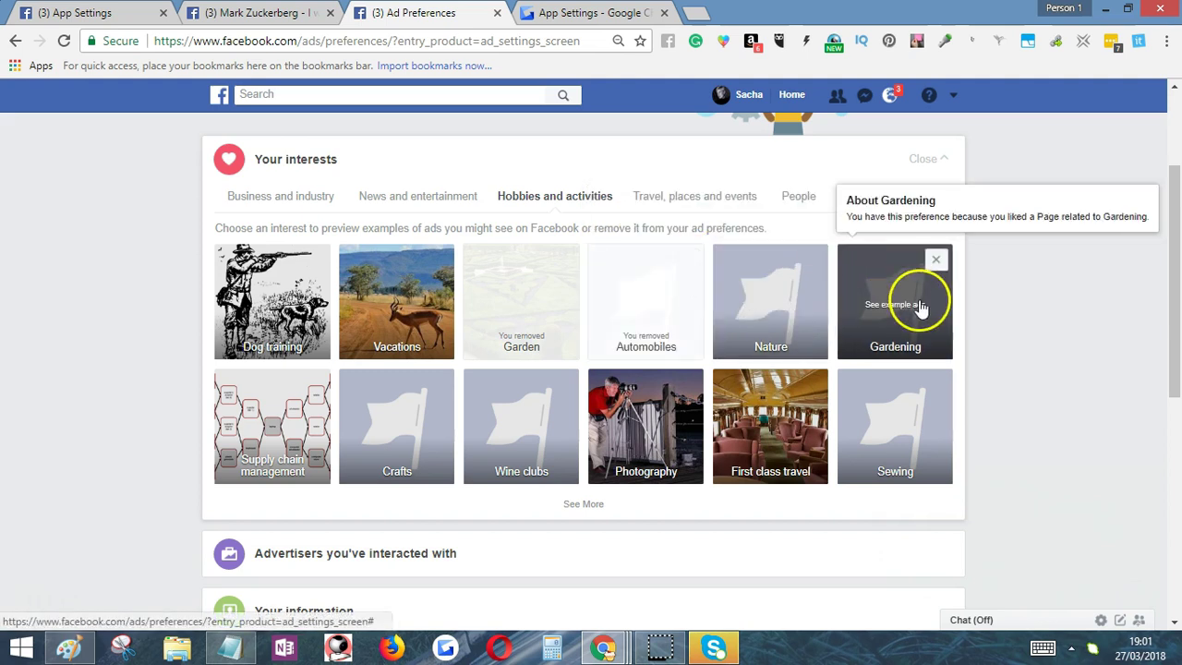
mouse_move(295, 456)
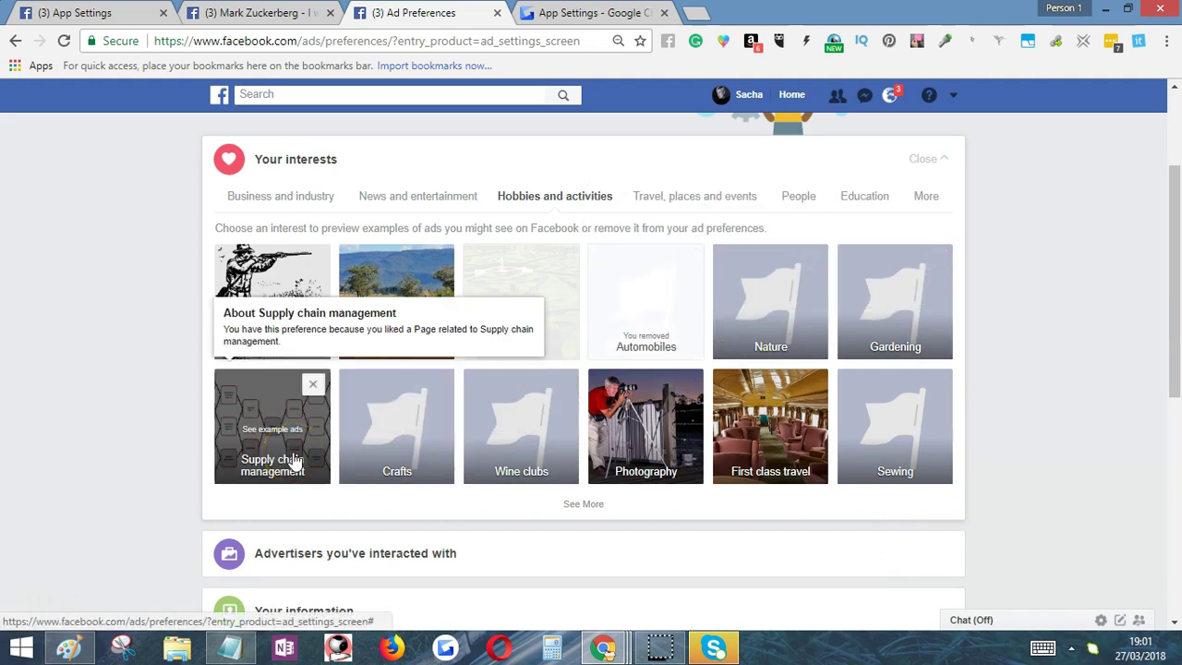
click(315, 384)
mouse_move(561, 416)
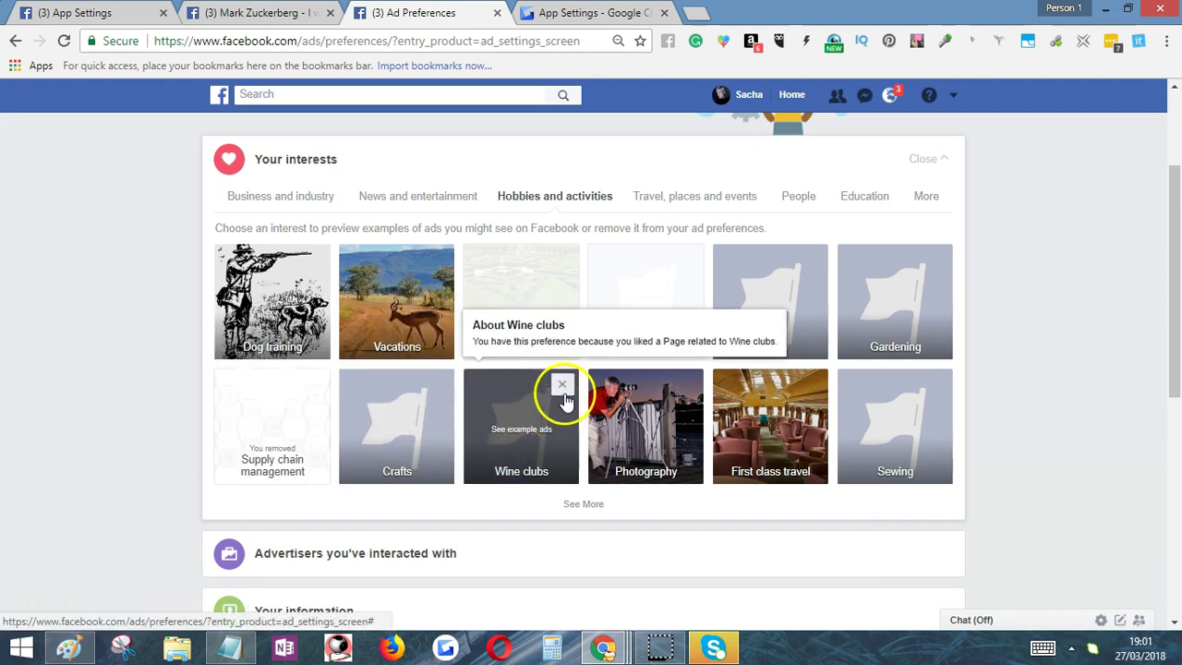
click(563, 393)
mouse_move(655, 414)
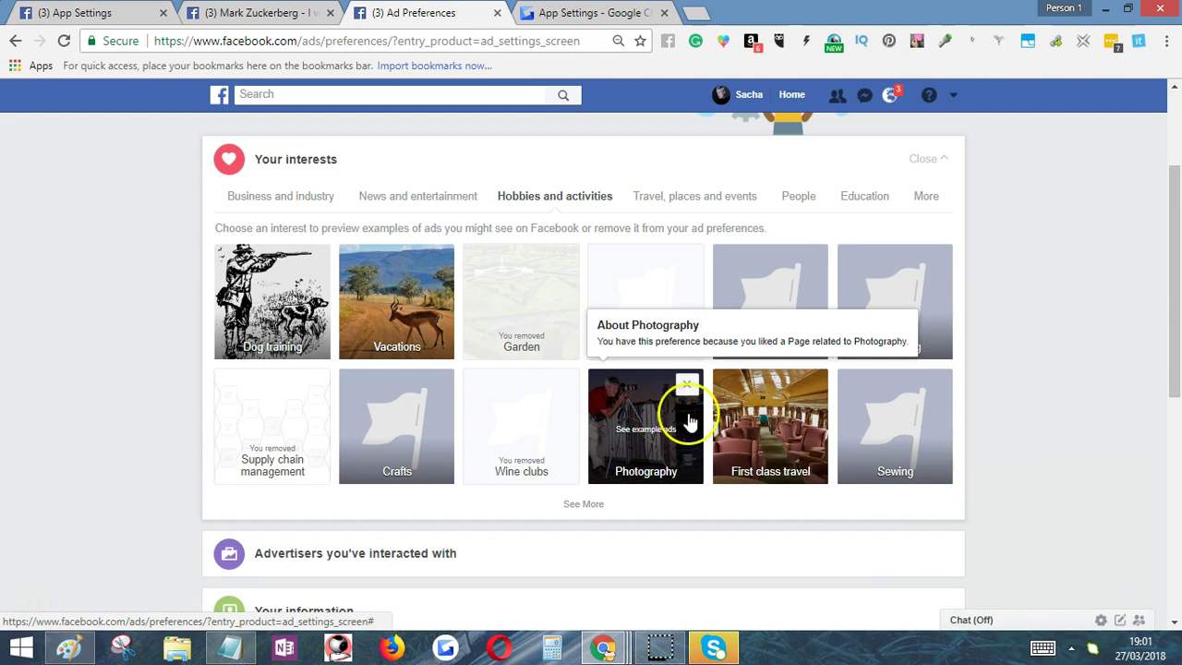
mouse_move(769, 405)
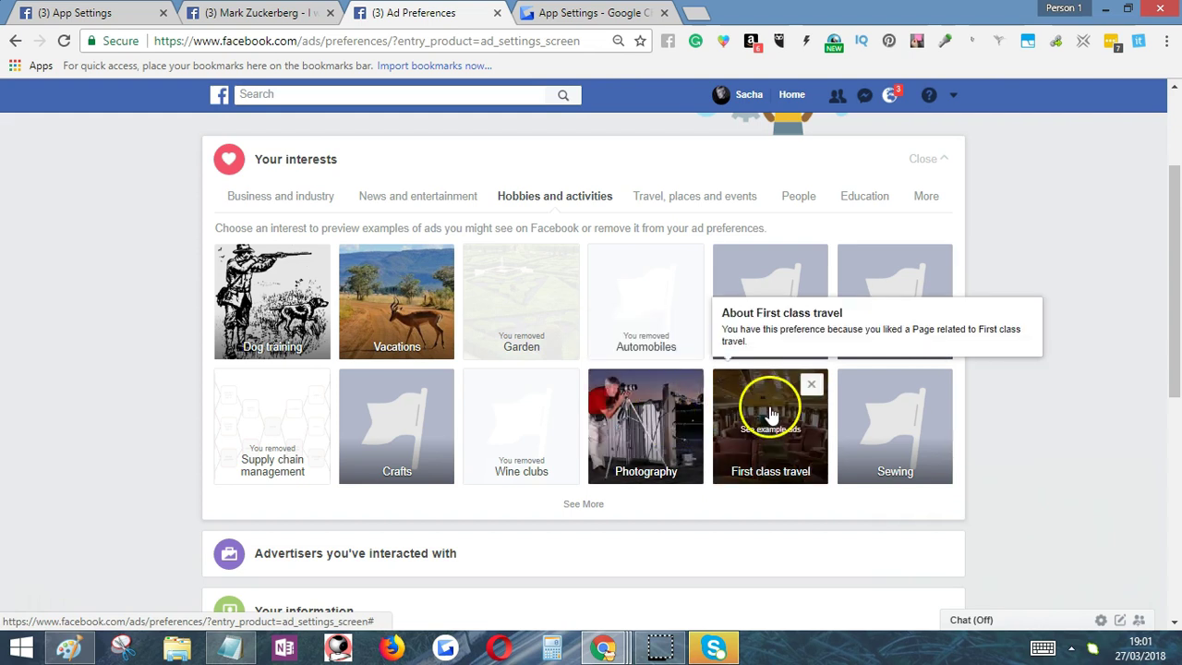
click(810, 384)
click(938, 383)
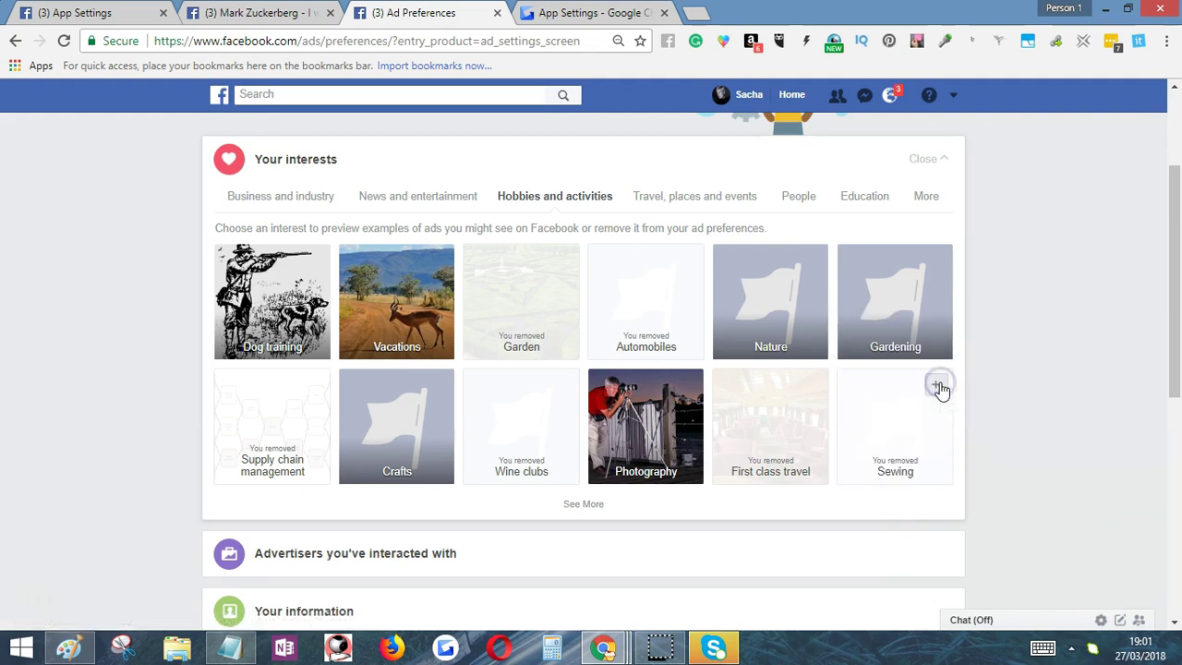
Step: Show the Travel, places and events interests and look over the listed places and topics
click(683, 196)
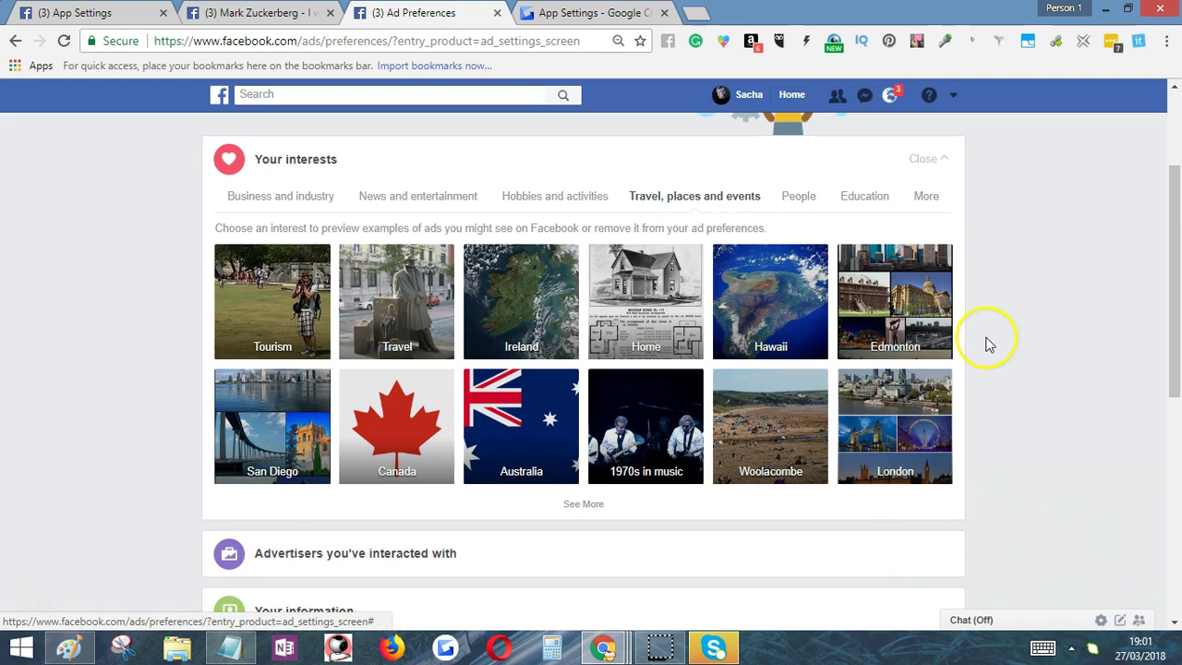
scroll(988, 342, down, 1)
scroll(988, 342, down, 1)
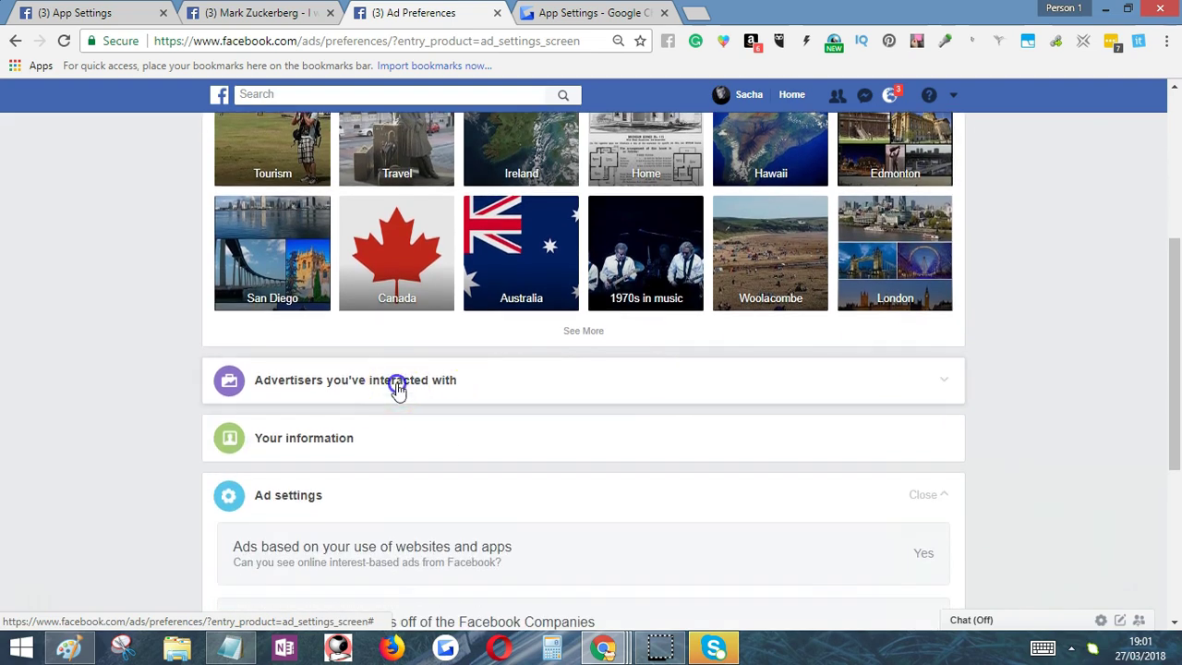
Step: Expand Advertisers you've interacted with and review its groups from website or app use through visited to clicked ads
click(396, 386)
scroll(434, 385, down, 2)
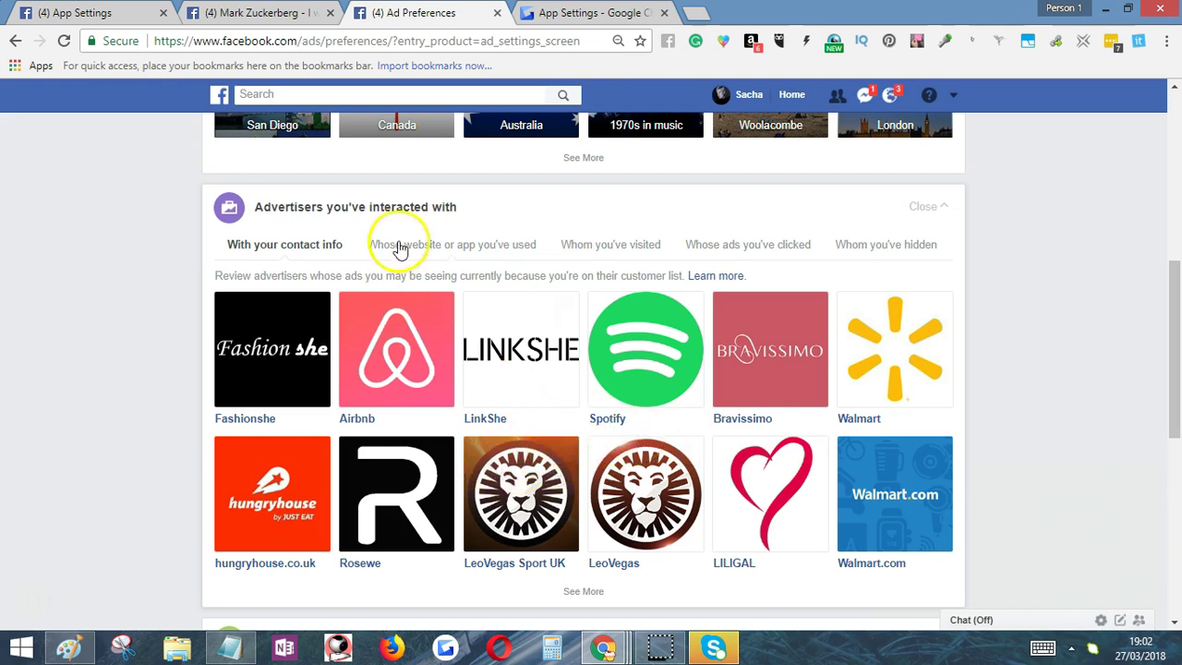
click(477, 250)
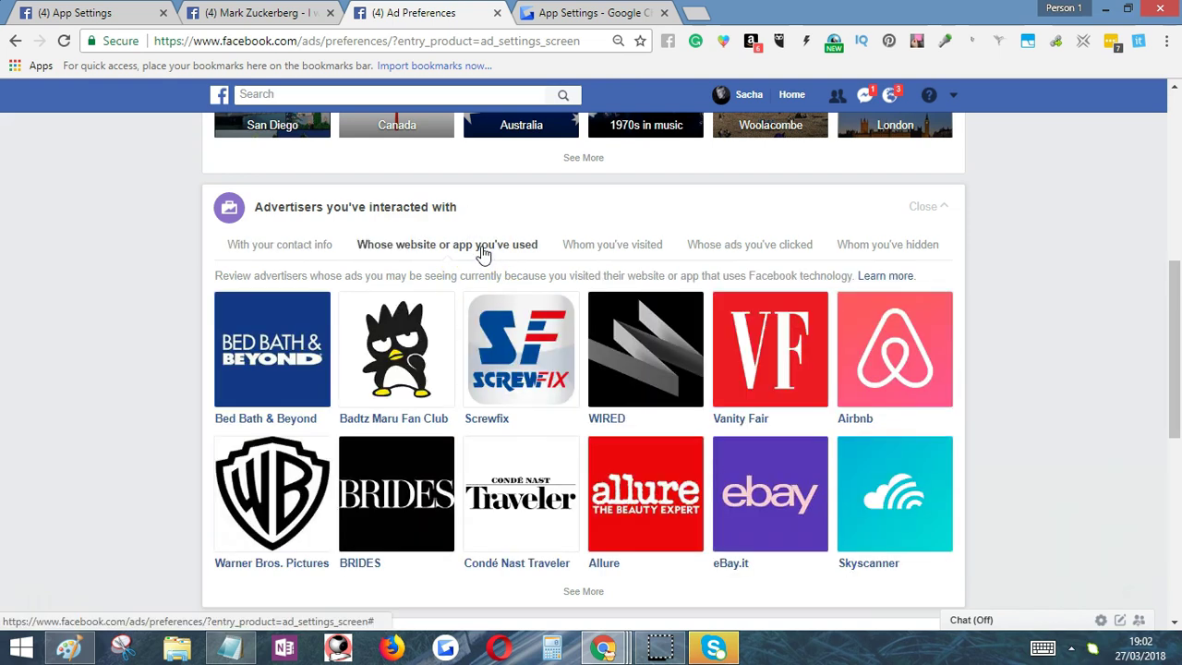
click(632, 252)
click(727, 250)
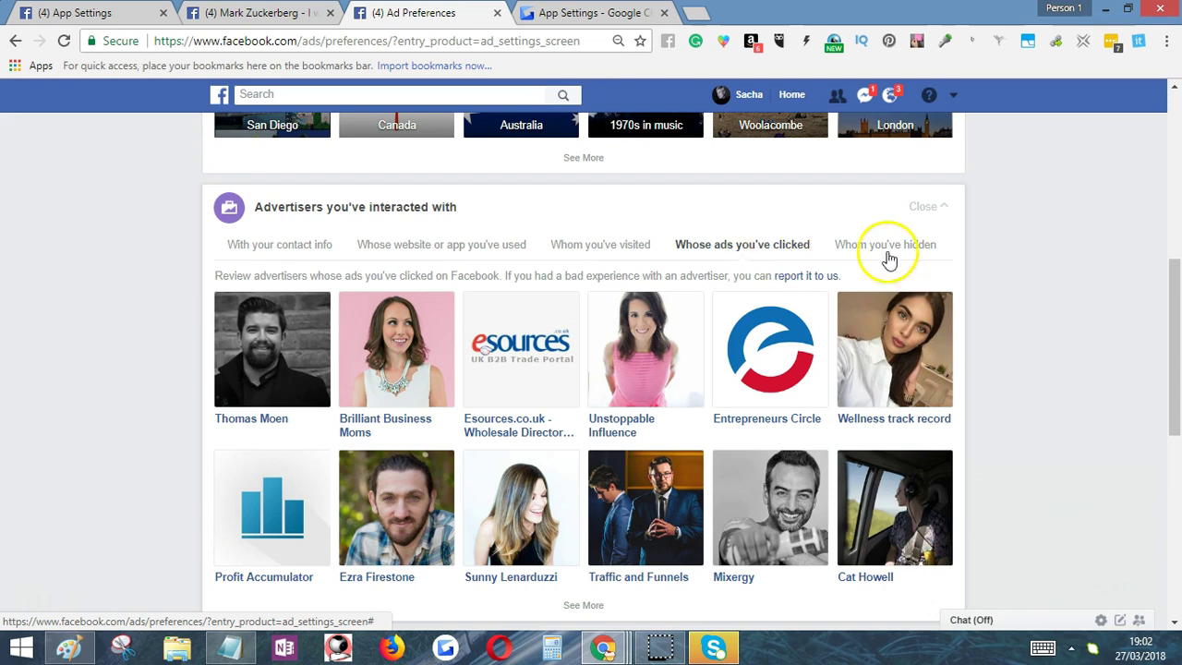
scroll(591, 373, down, 1)
scroll(597, 368, down, 2)
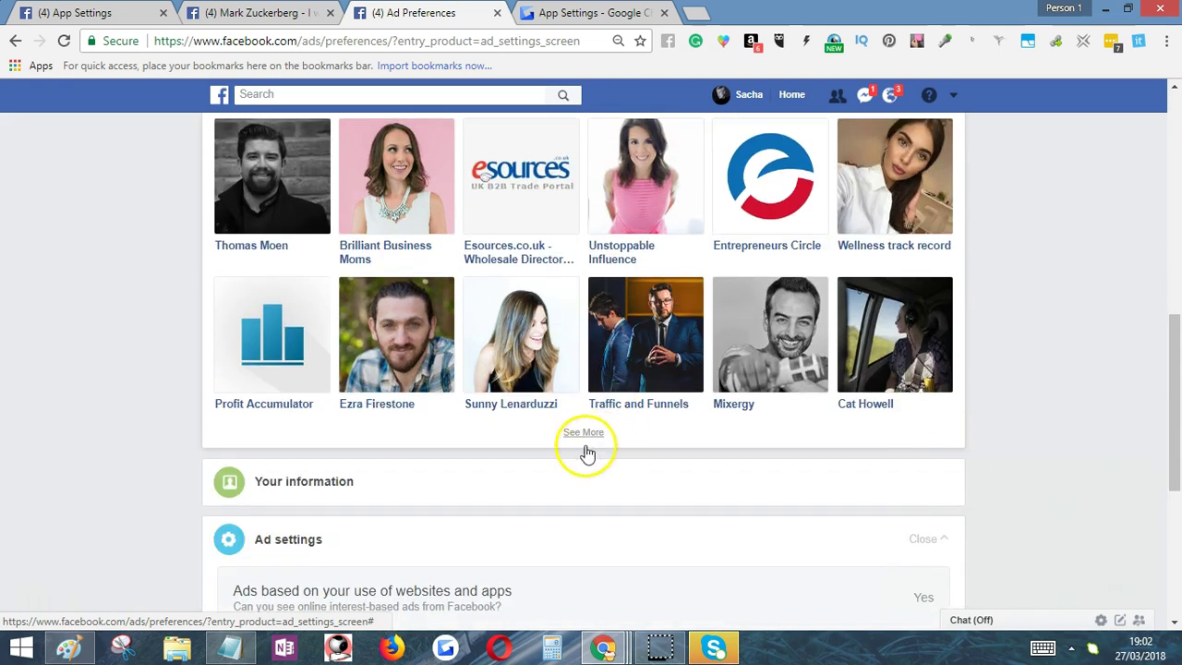
Step: Expand Your information and review the About you profile fields: relationship status, employer, job title and education
scroll(499, 451, down, 1)
click(332, 396)
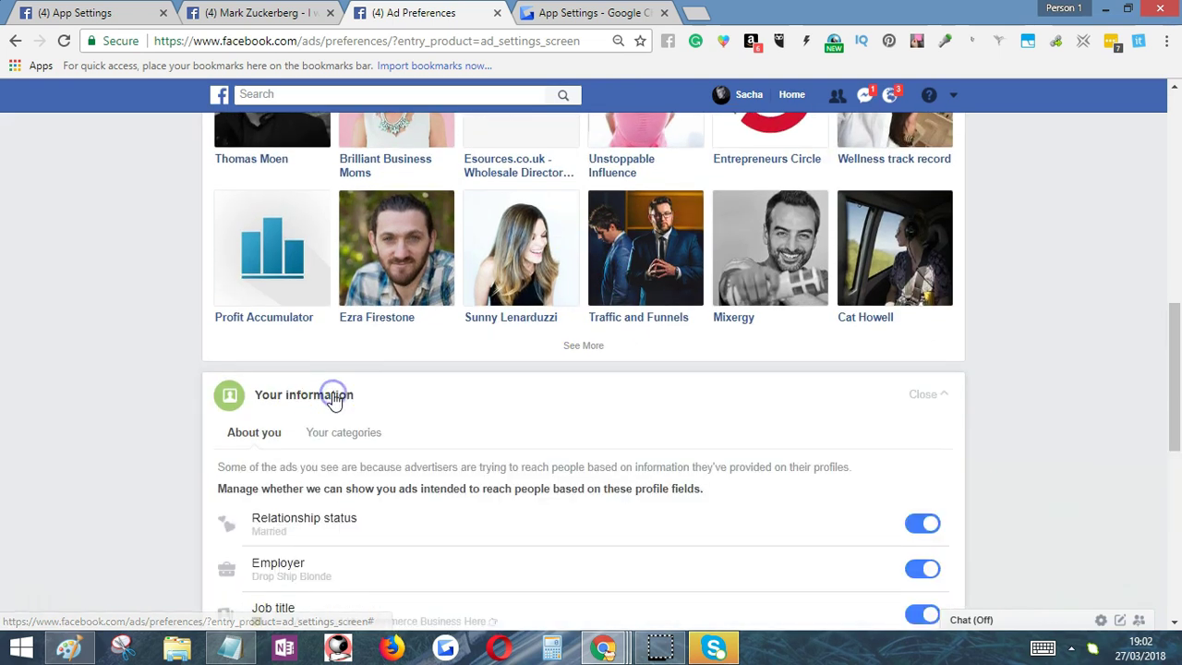
scroll(351, 396, down, 2)
scroll(464, 388, down, 1)
click(556, 297)
click(591, 273)
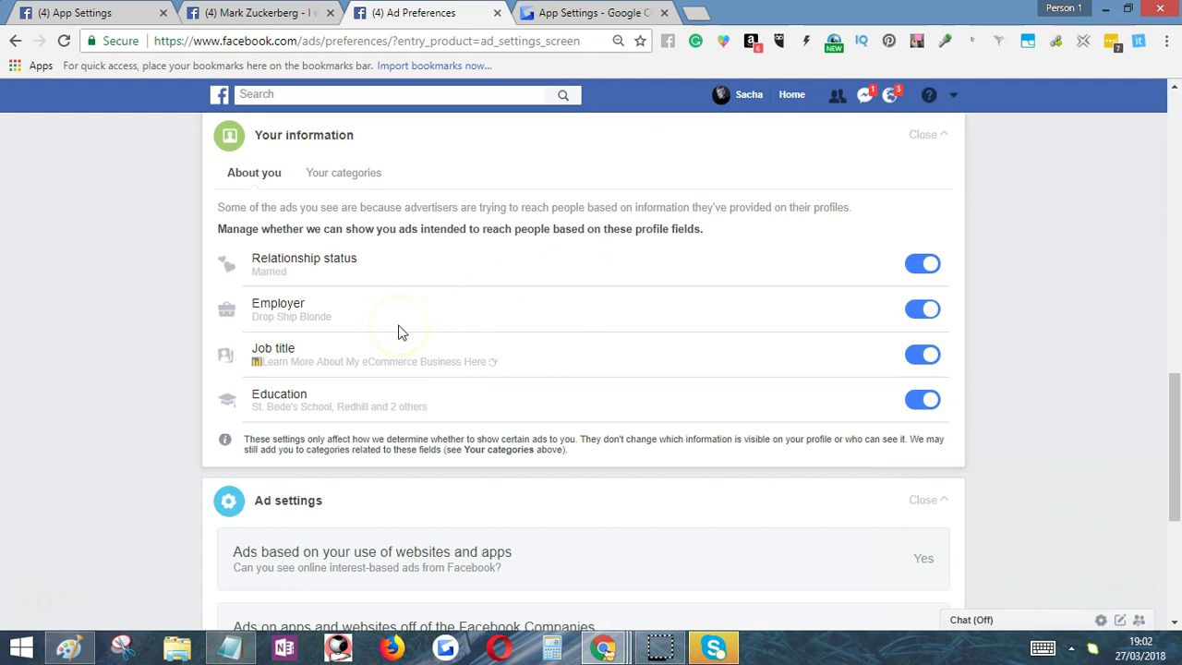
click(375, 377)
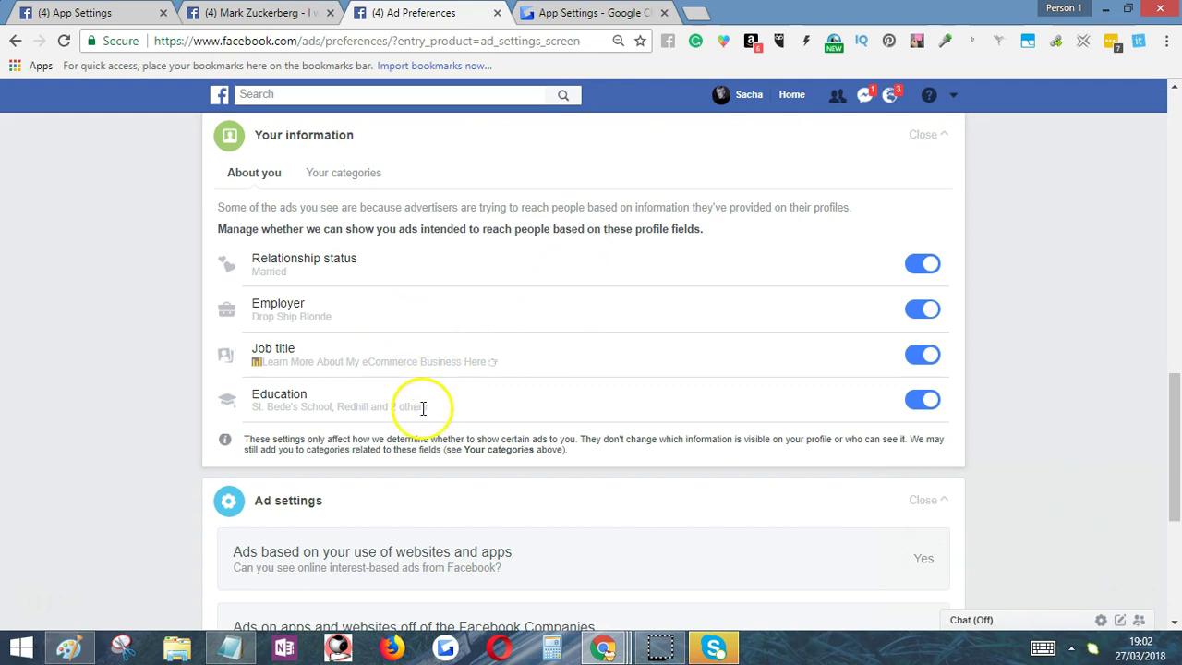
Step: Show Your categories under Your information and read the explanations of entries such as Away from hometown and Close friends of expats
click(363, 188)
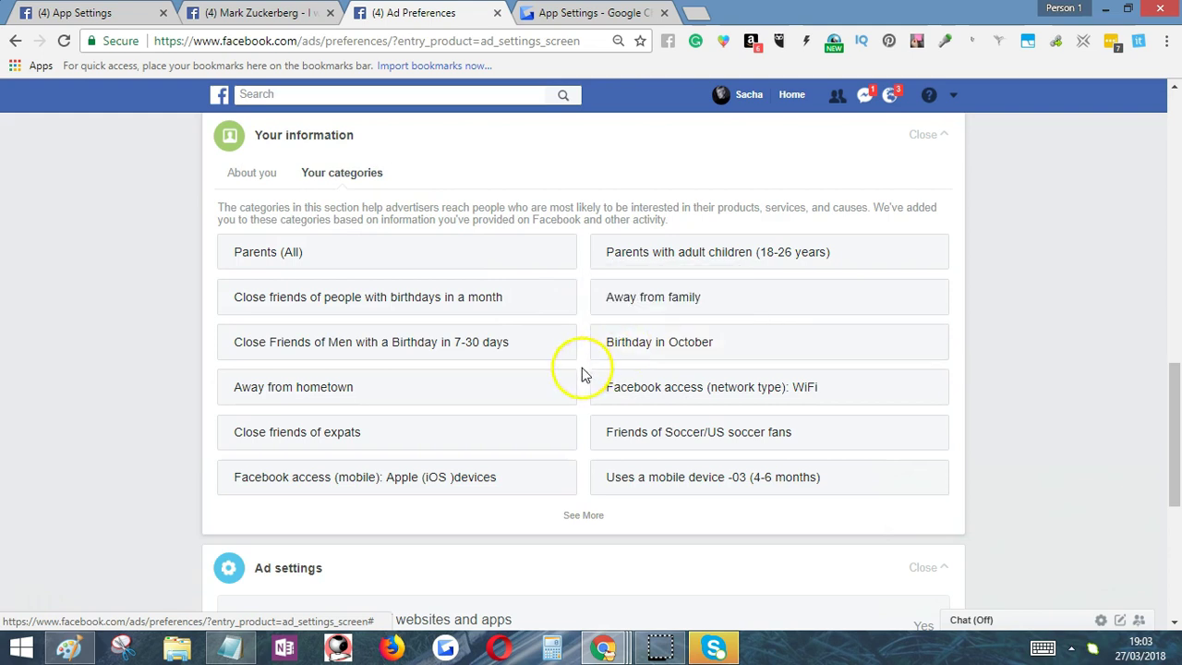
mouse_move(908, 338)
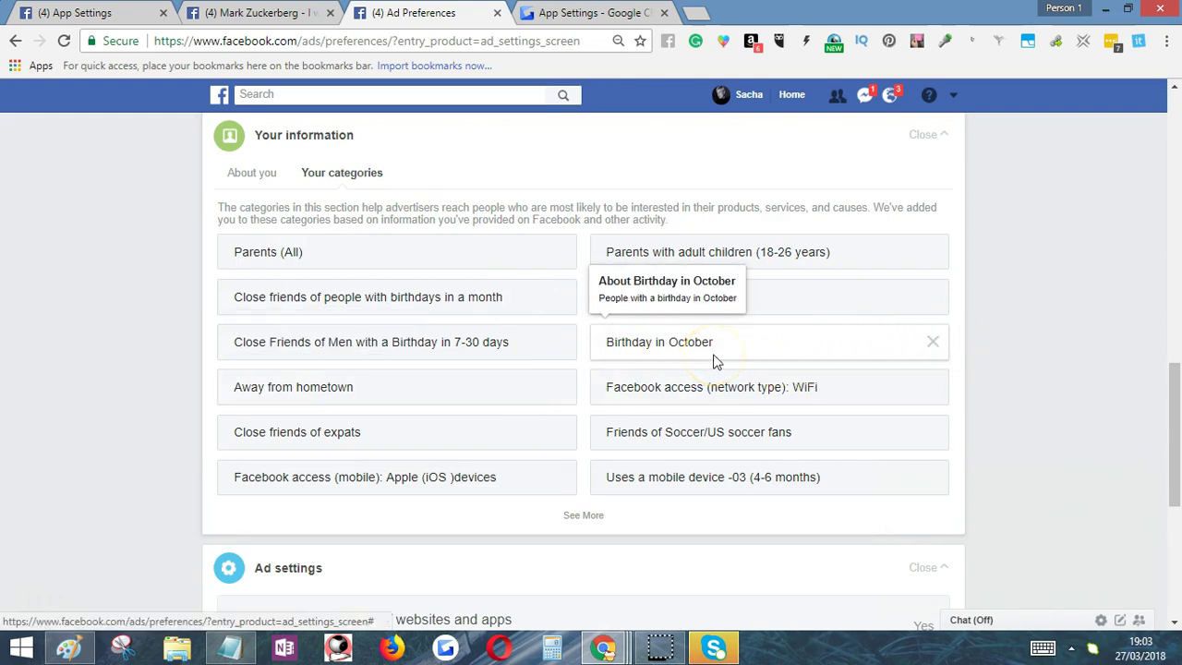
mouse_move(369, 360)
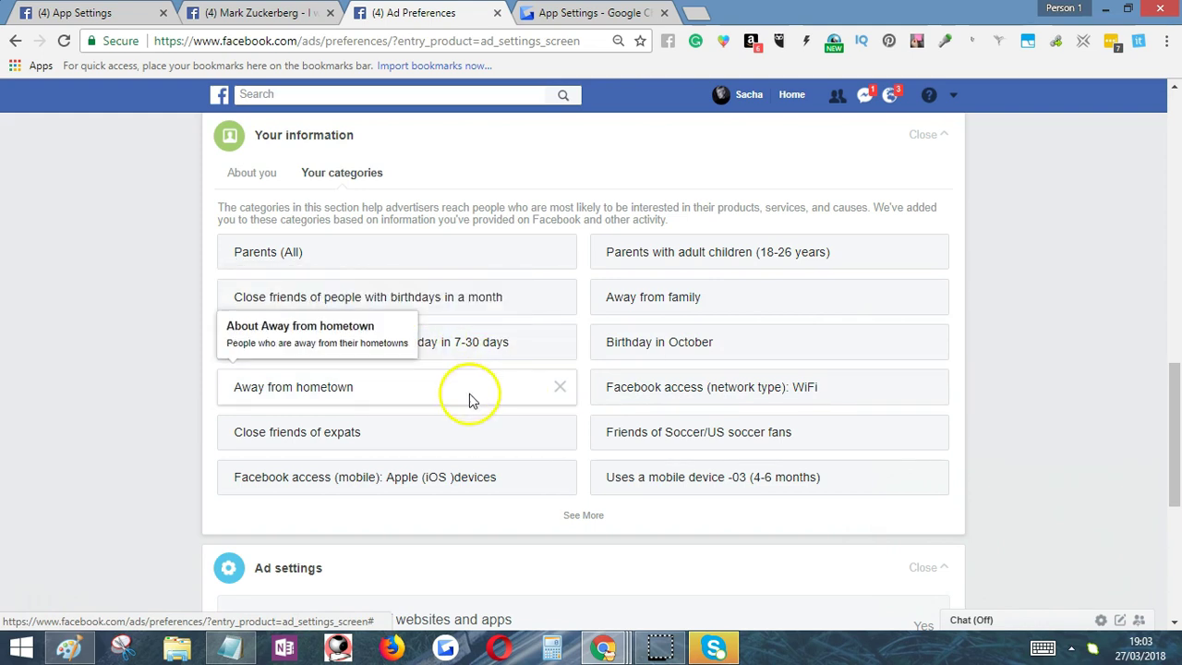
mouse_move(868, 451)
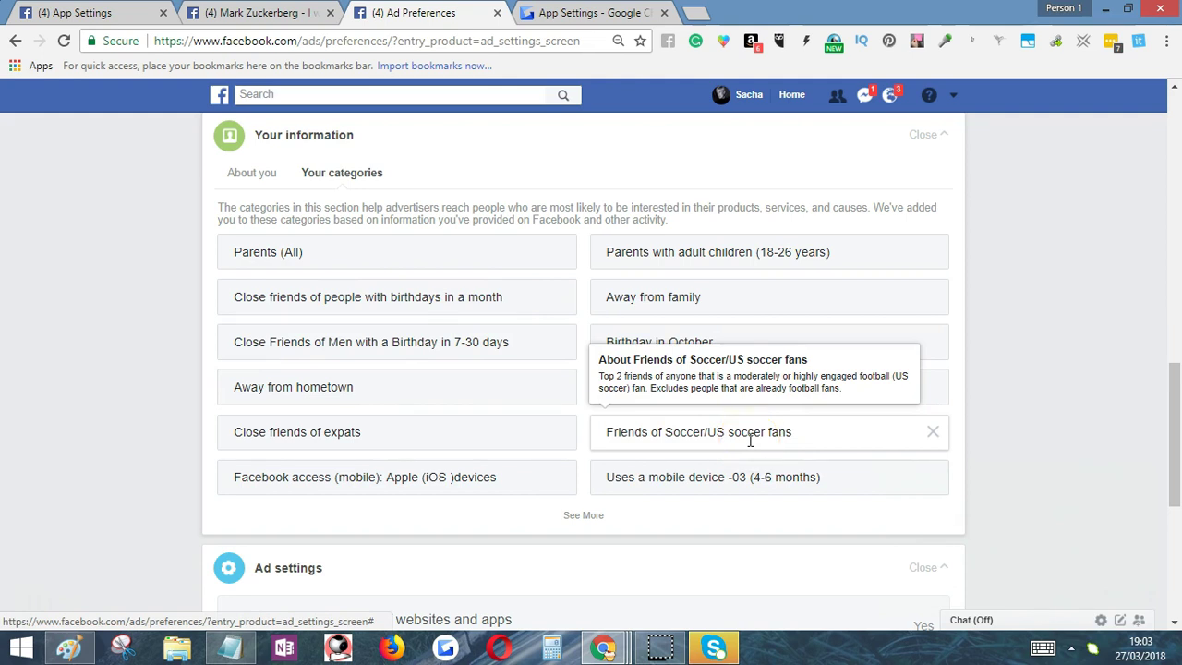
mouse_move(449, 453)
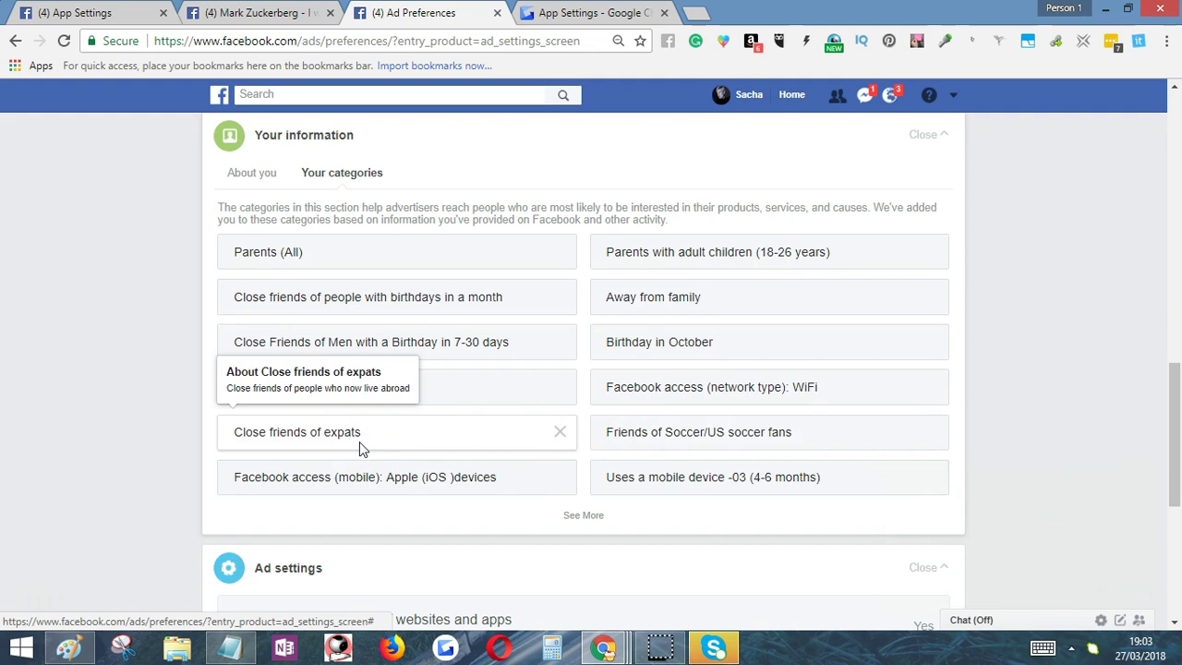
mouse_move(293, 483)
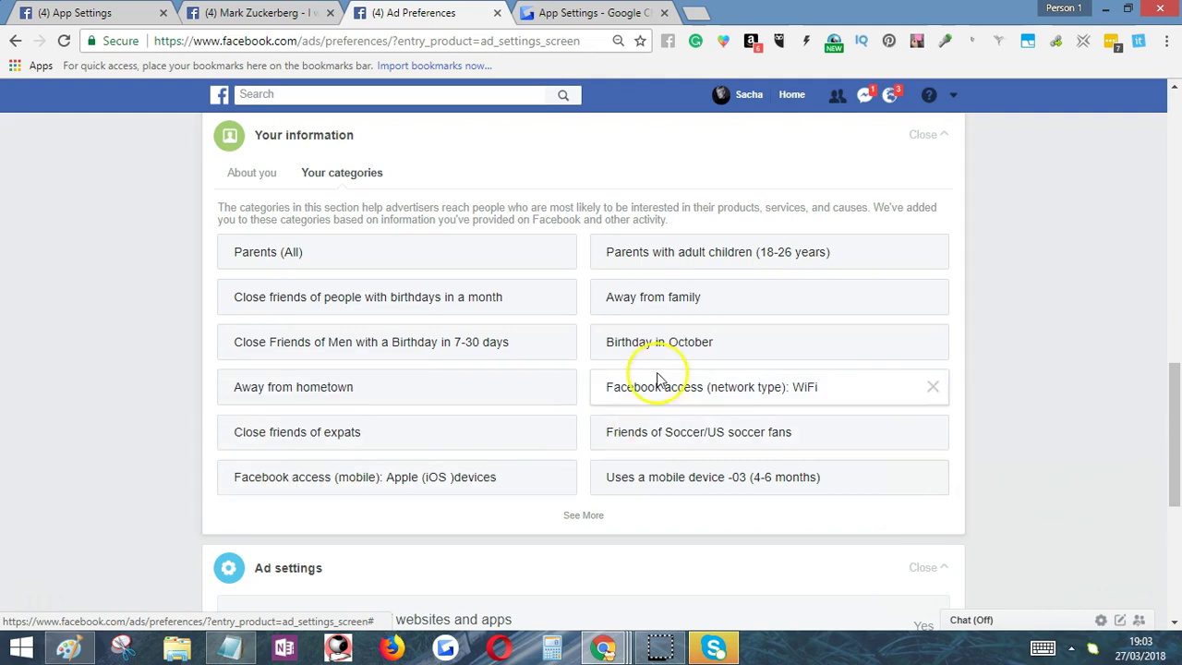
mouse_move(685, 309)
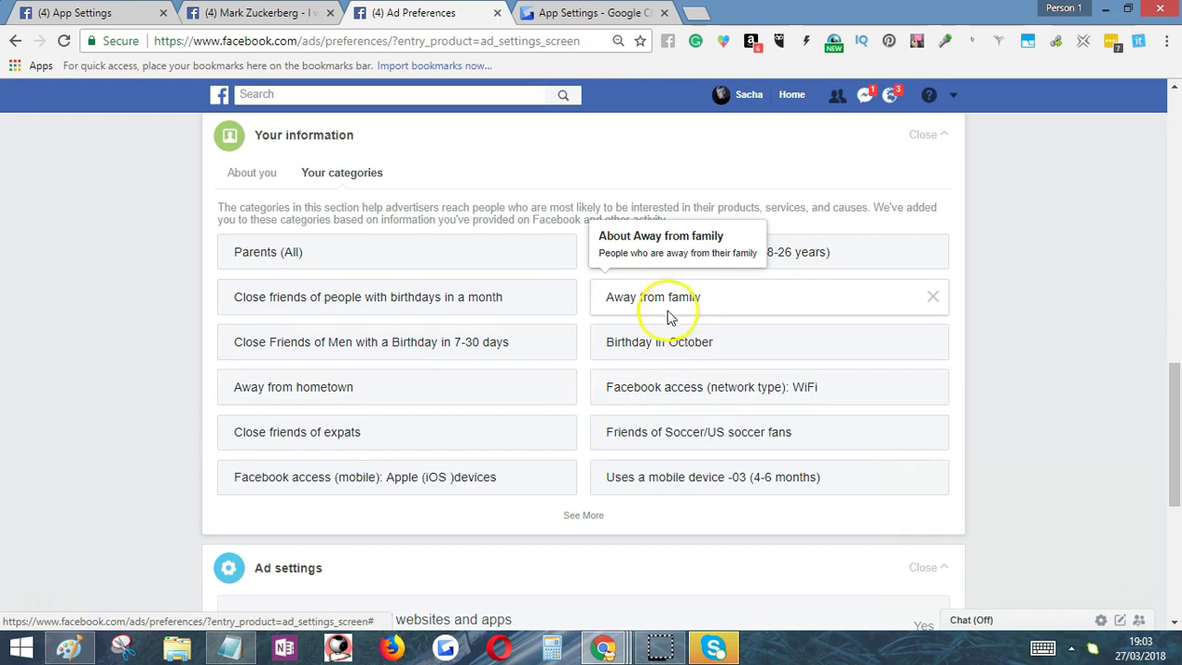
Step: Load more entries in Your categories and examine the added device, browser and anniversary categories
click(589, 517)
scroll(591, 517, down, 2)
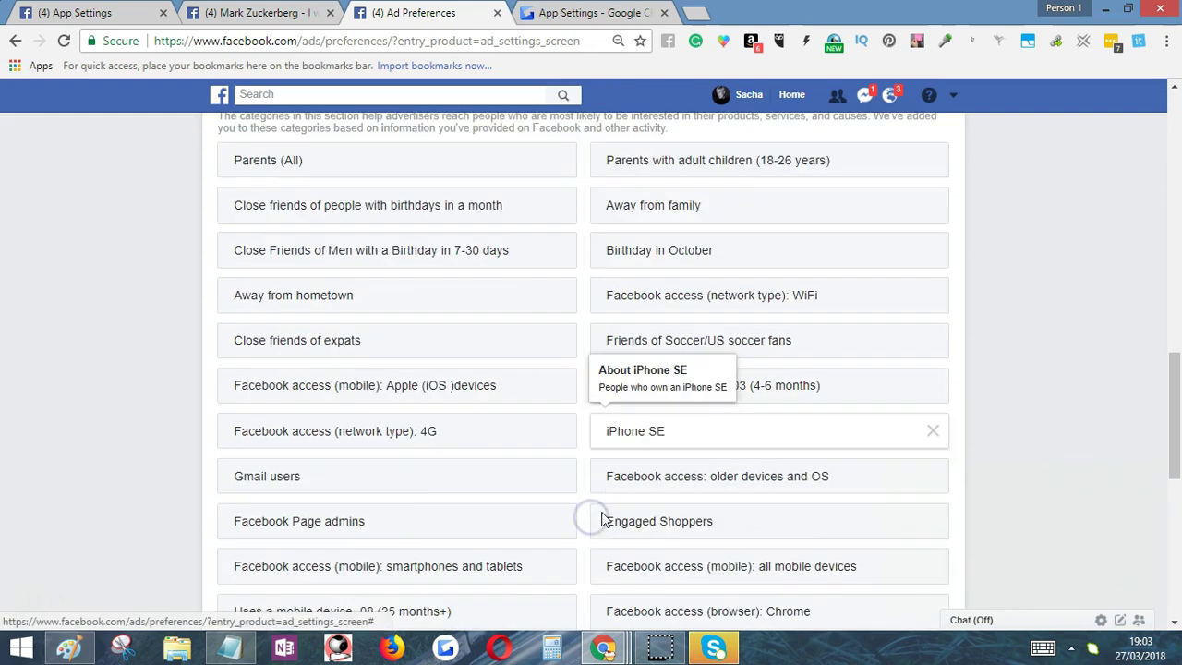
scroll(560, 452, down, 1)
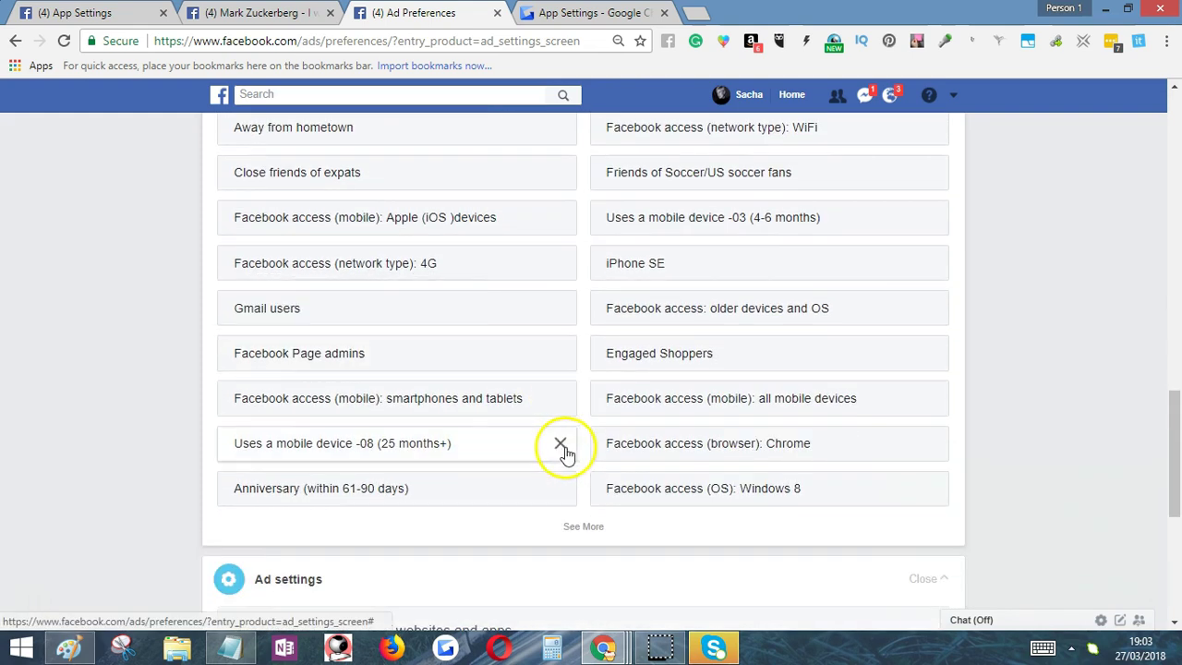
mouse_move(476, 374)
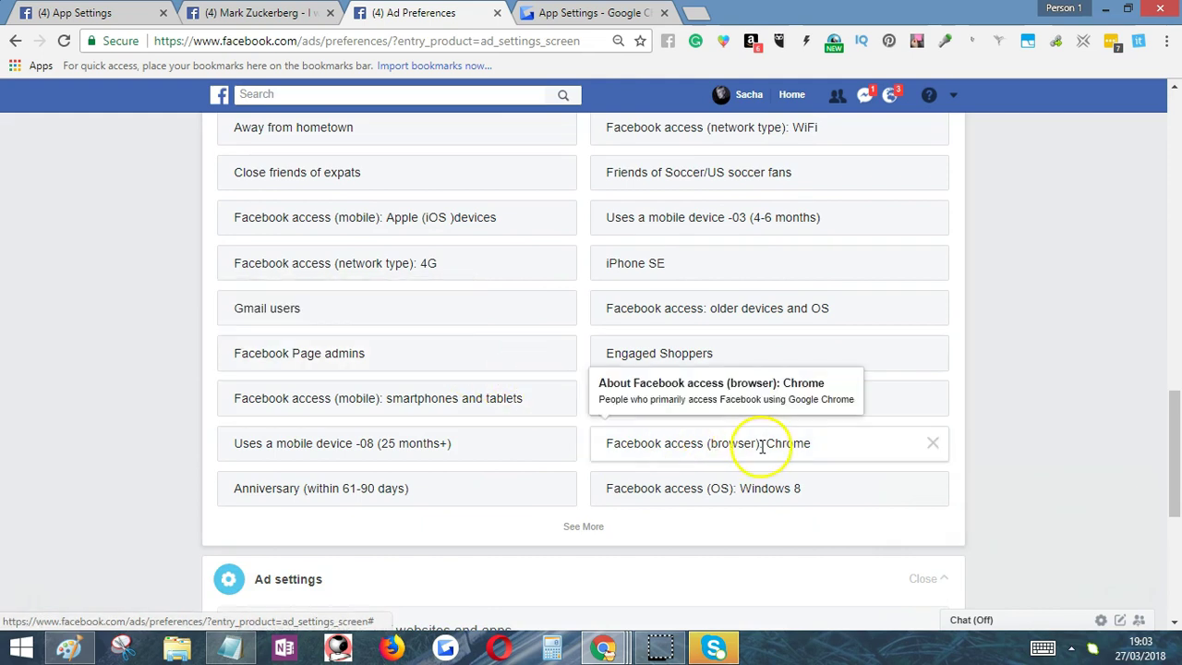
mouse_move(493, 488)
scroll(493, 489, up, 1)
scroll(493, 490, down, 1)
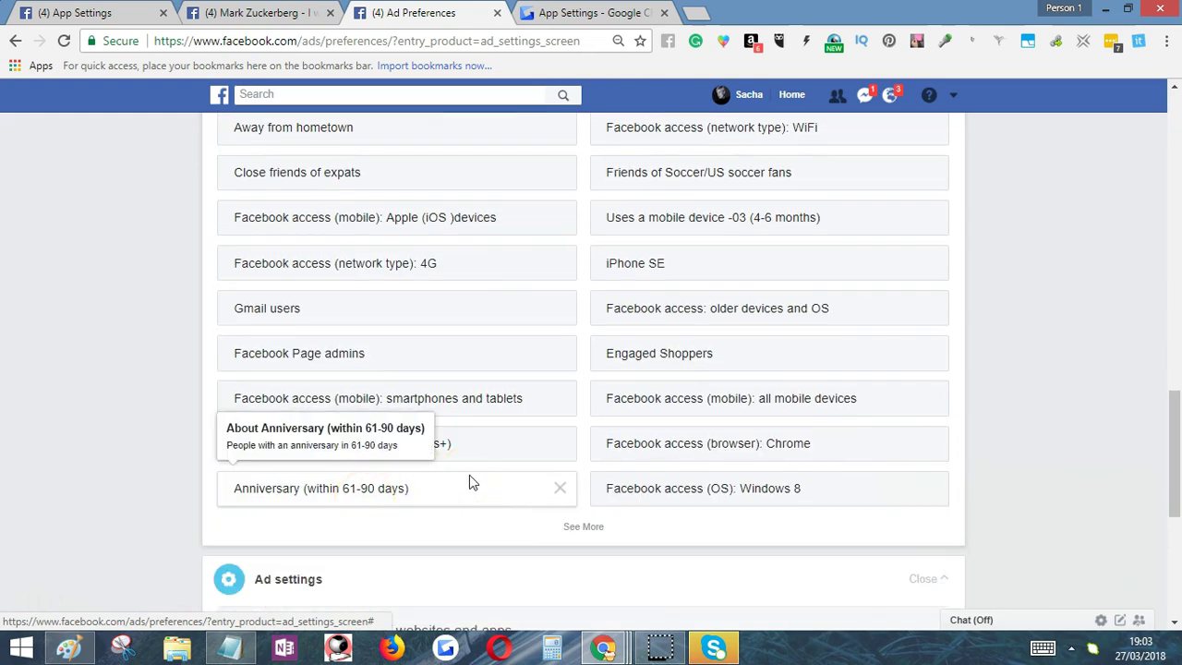
scroll(469, 474, down, 1)
scroll(579, 456, up, 4)
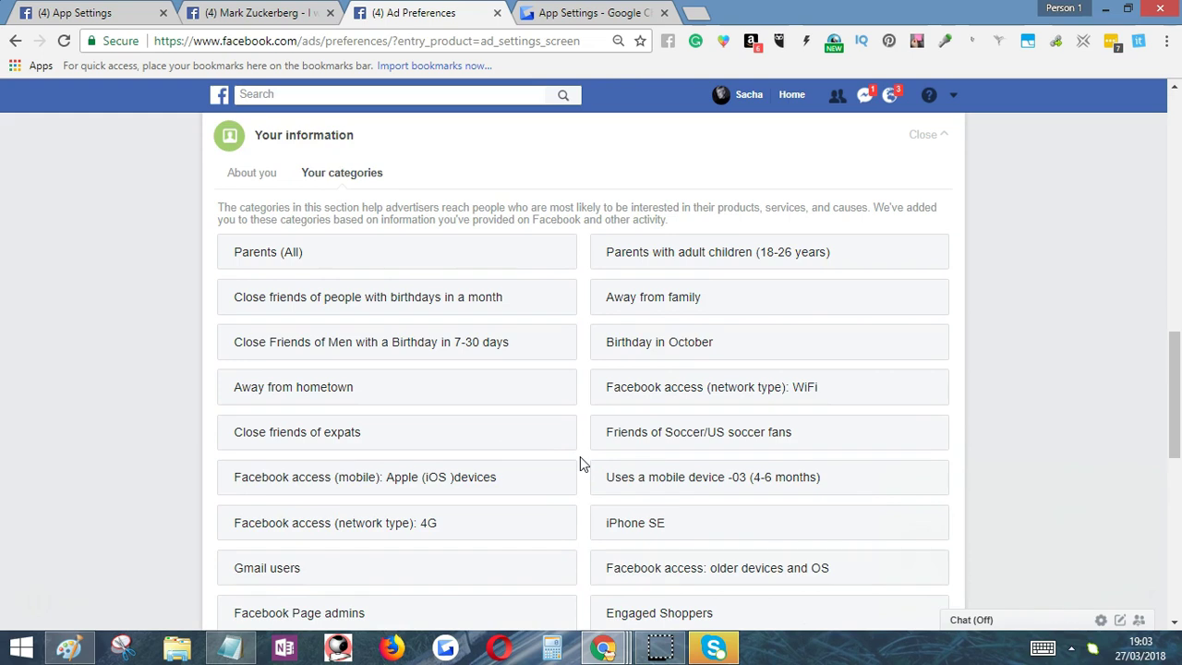
Step: Review the three Ad settings options for website and app use, ads off Facebook Companies, and social actions
scroll(579, 456, down, 5)
scroll(580, 456, down, 1)
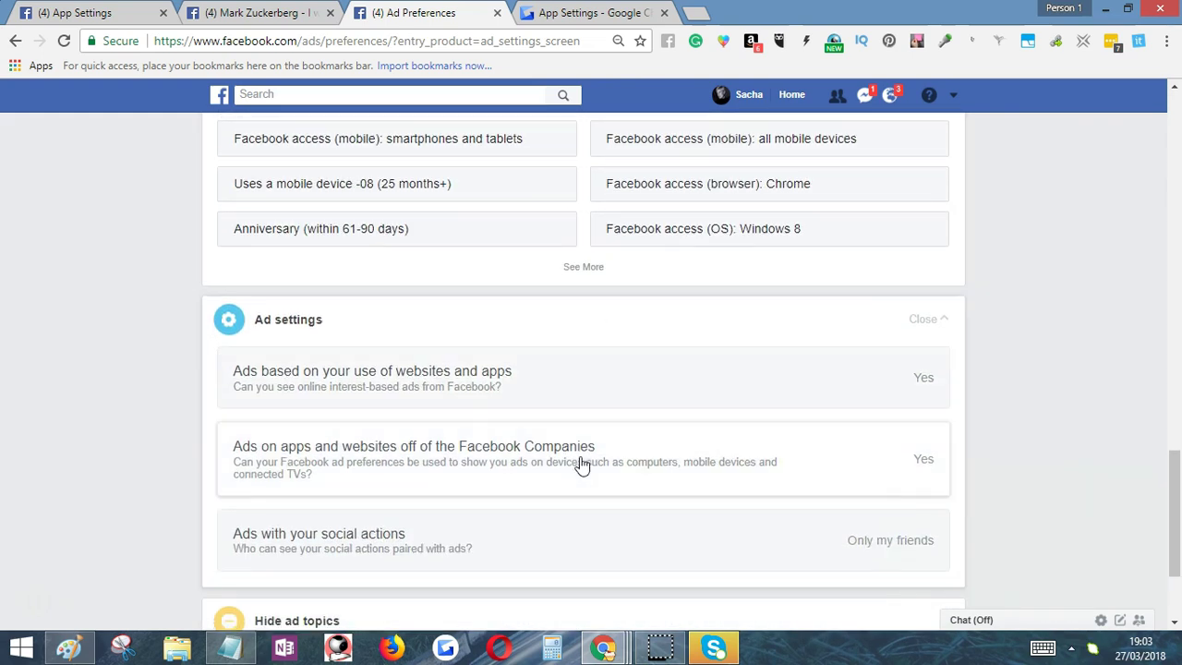
scroll(581, 464, down, 1)
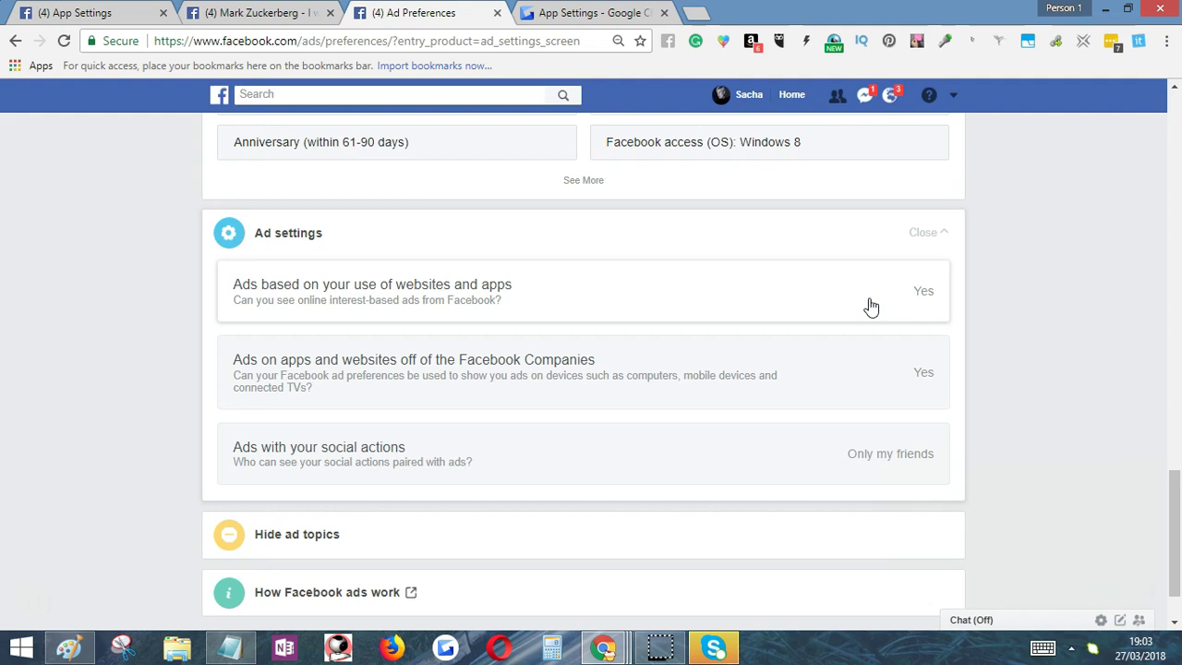
scroll(871, 306, down, 1)
click(732, 311)
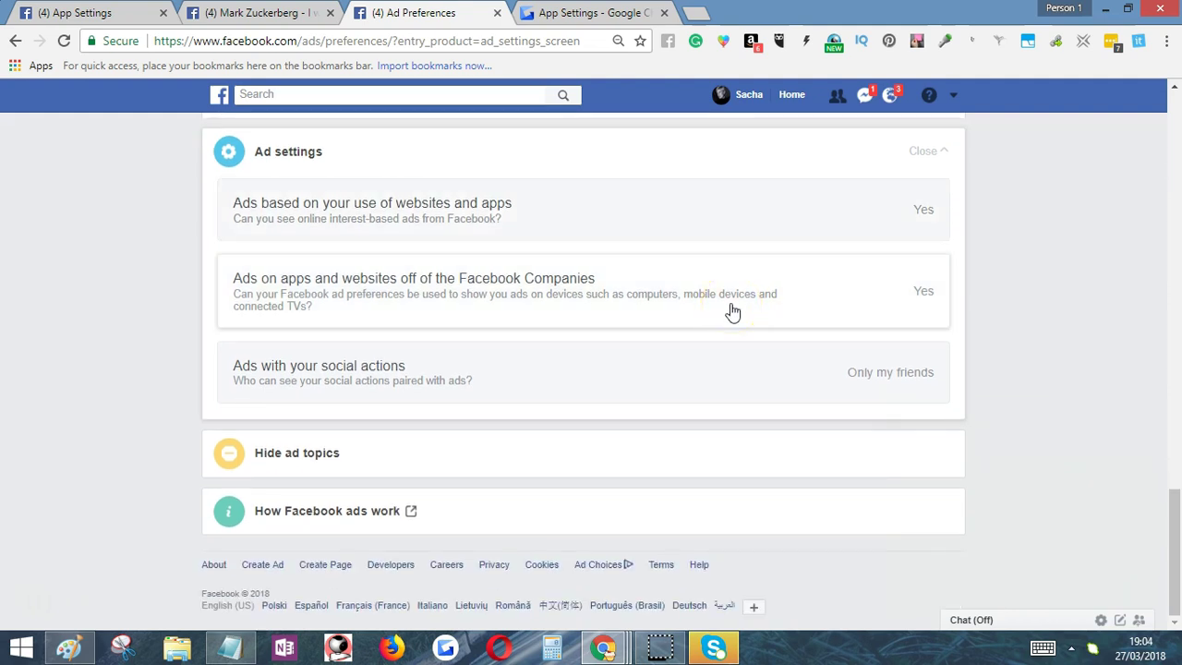
click(732, 310)
click(645, 377)
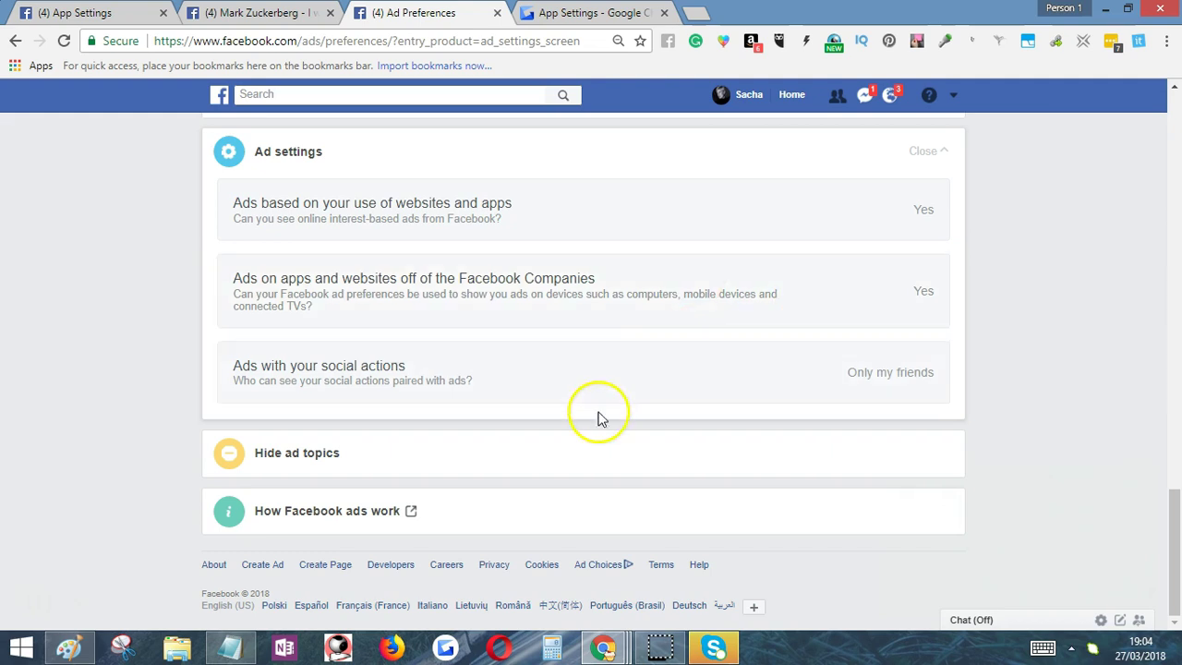
Step: Expand Hide ad topics and review the hiding durations for the Alcohol and Parenting topics
click(345, 462)
scroll(455, 442, down, 2)
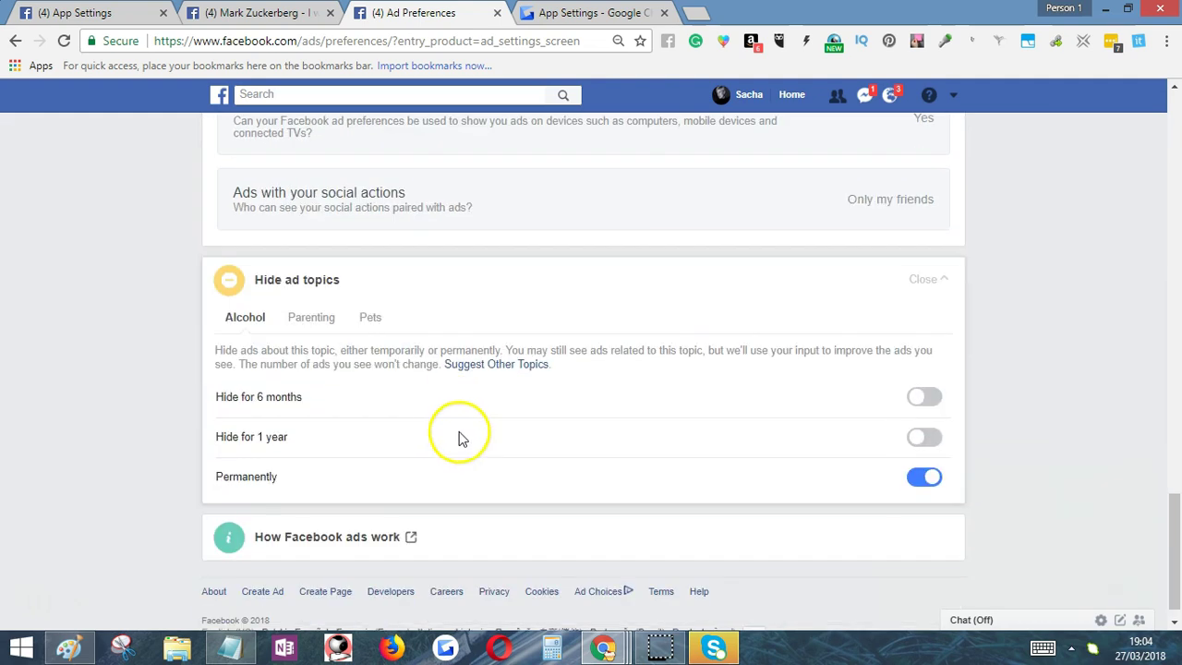
click(250, 323)
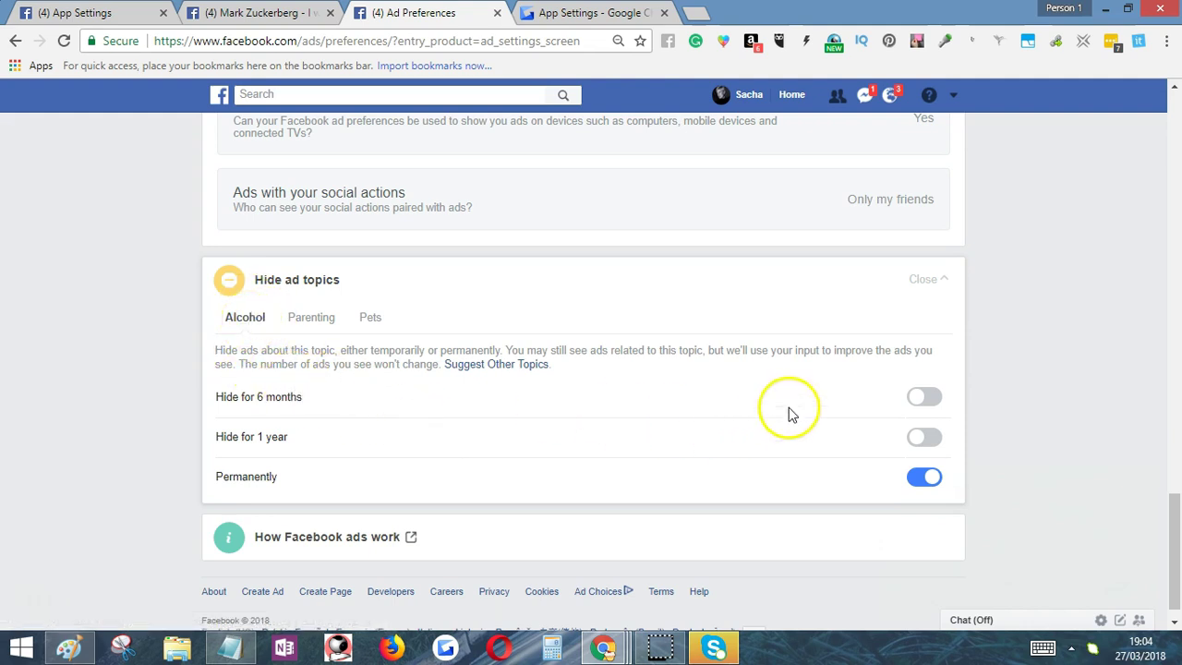
scroll(831, 397, down, 1)
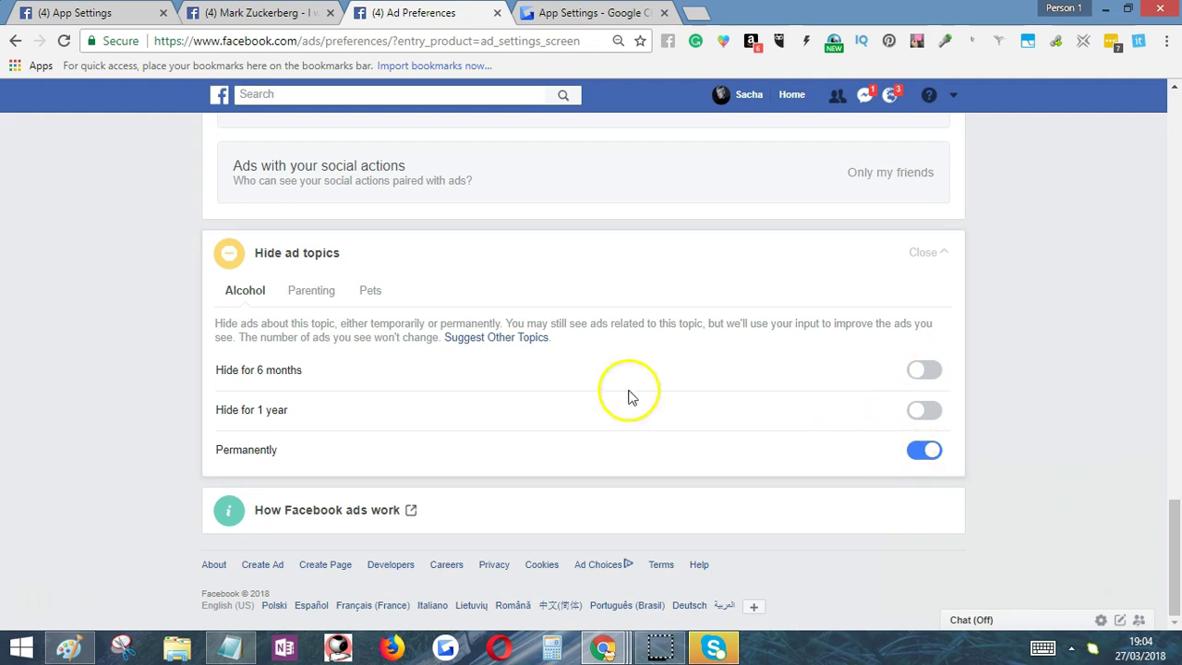
click(312, 294)
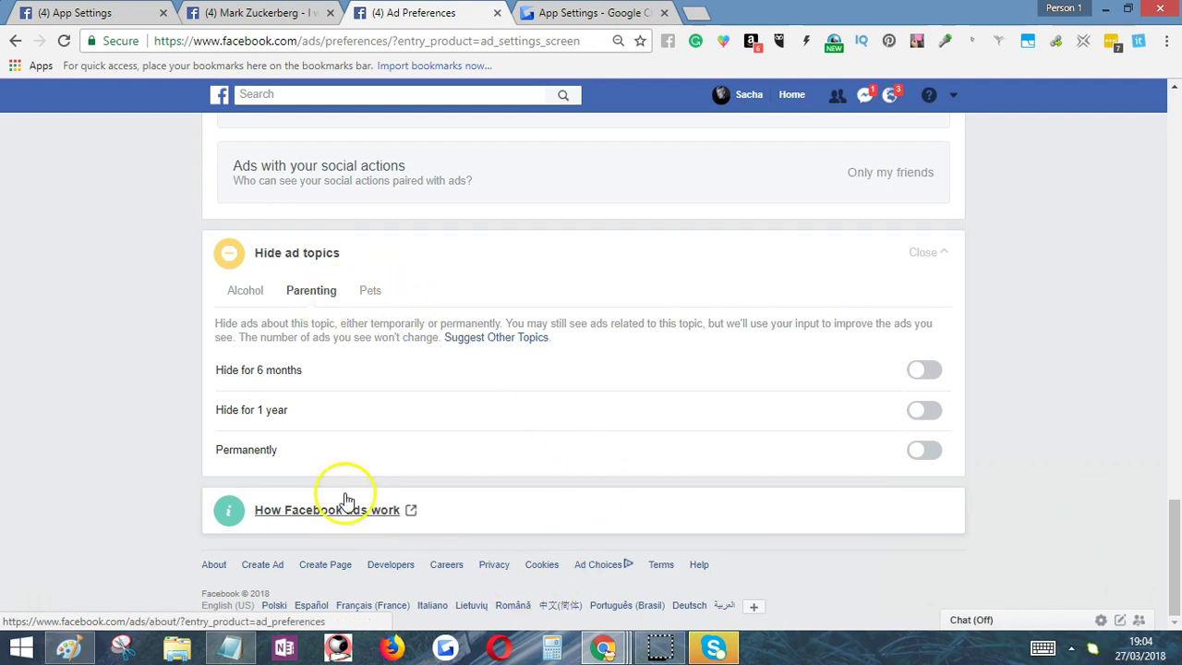
Step: Show How Facebook ads work and read how advertisers target audiences, how the system decides what ads to show, and the available ad controls
click(382, 513)
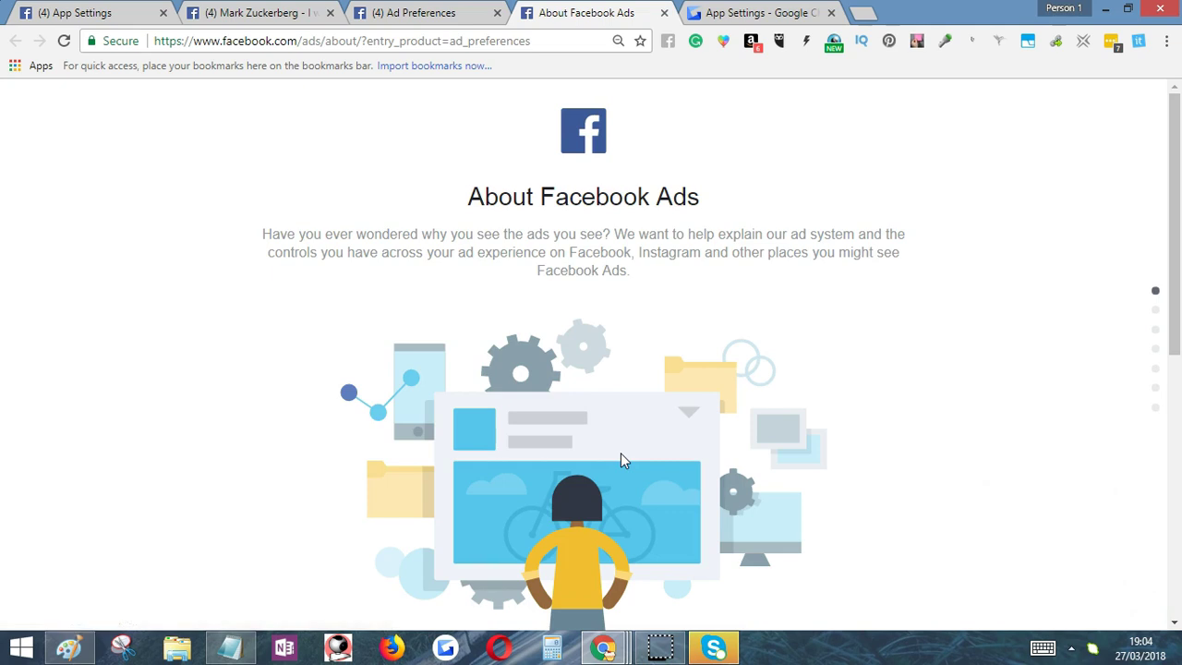
scroll(624, 459, down, 2)
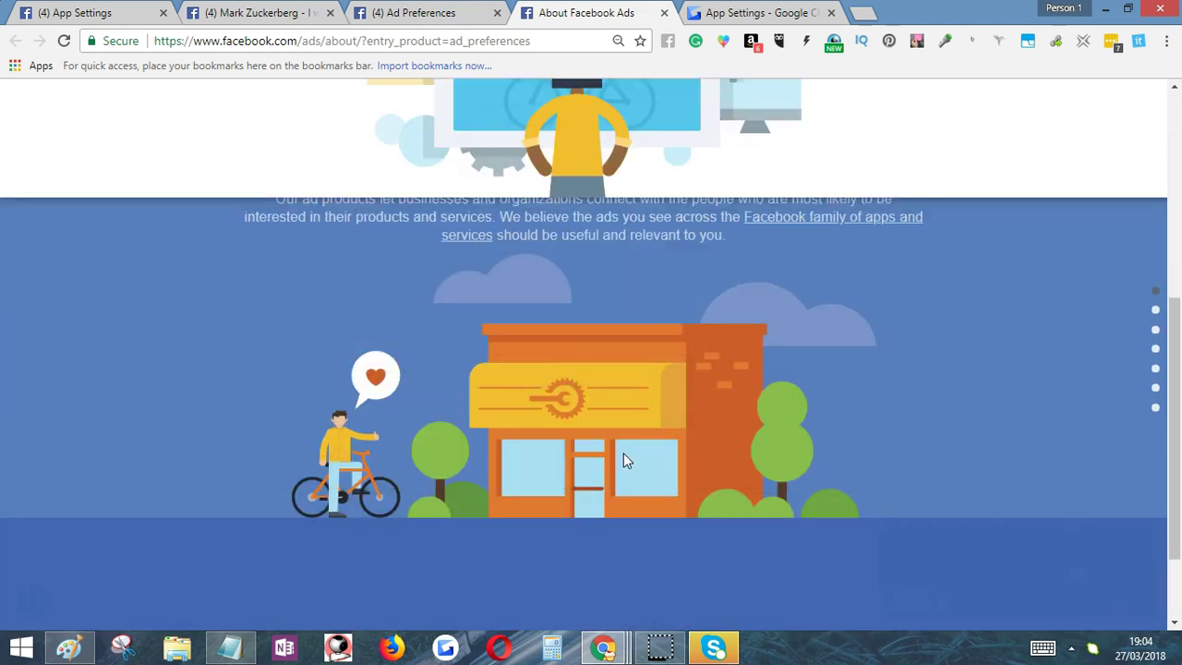
scroll(623, 459, down, 1)
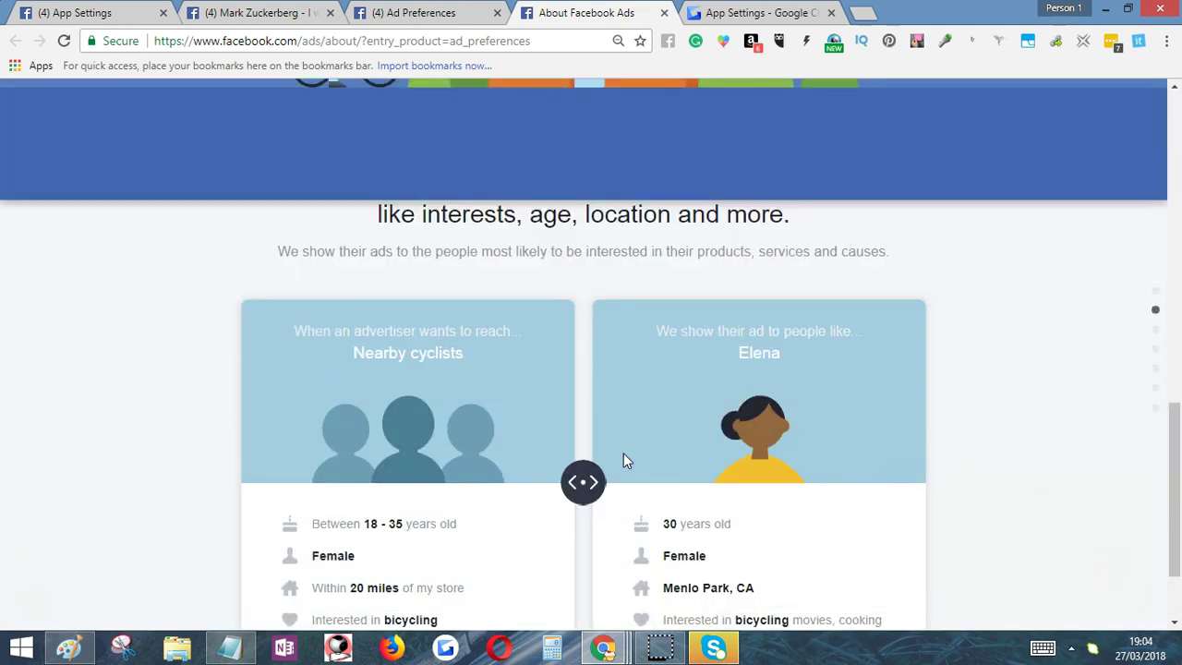
scroll(623, 460, down, 1)
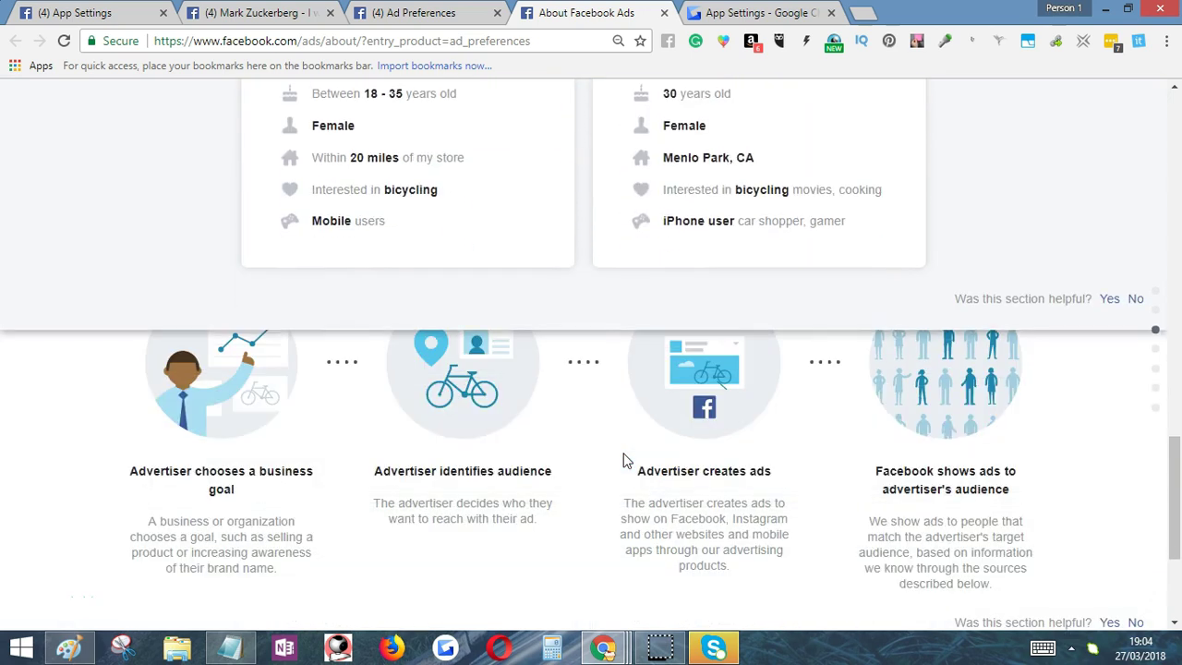
scroll(625, 459, down, 1)
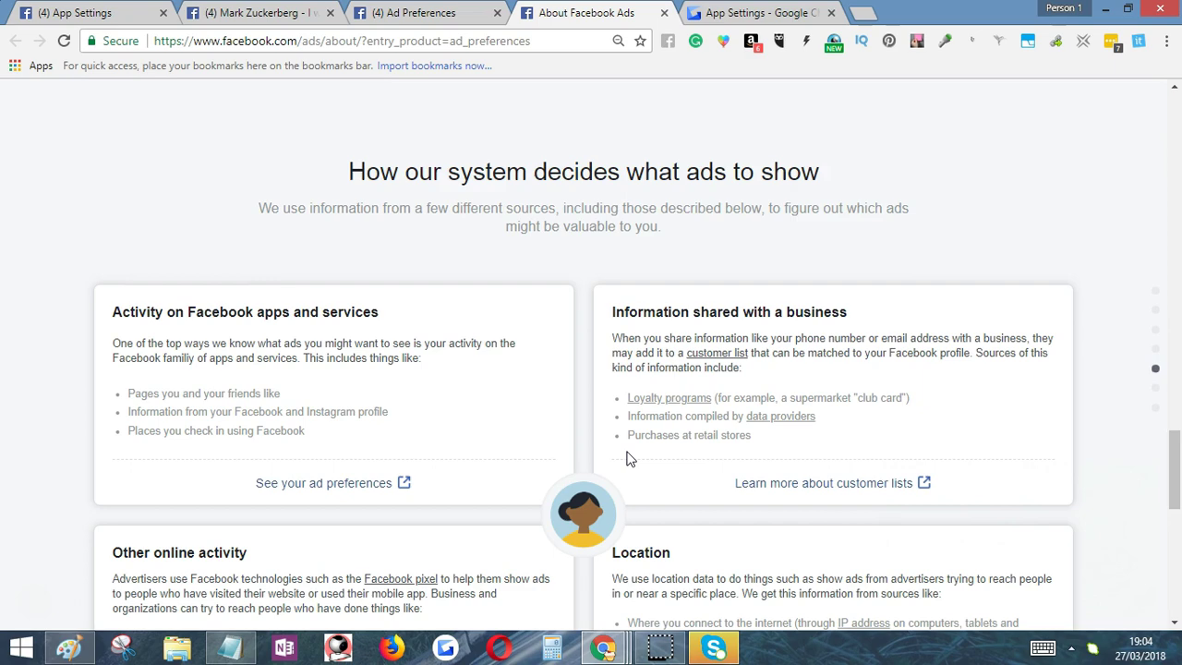
scroll(625, 459, down, 1)
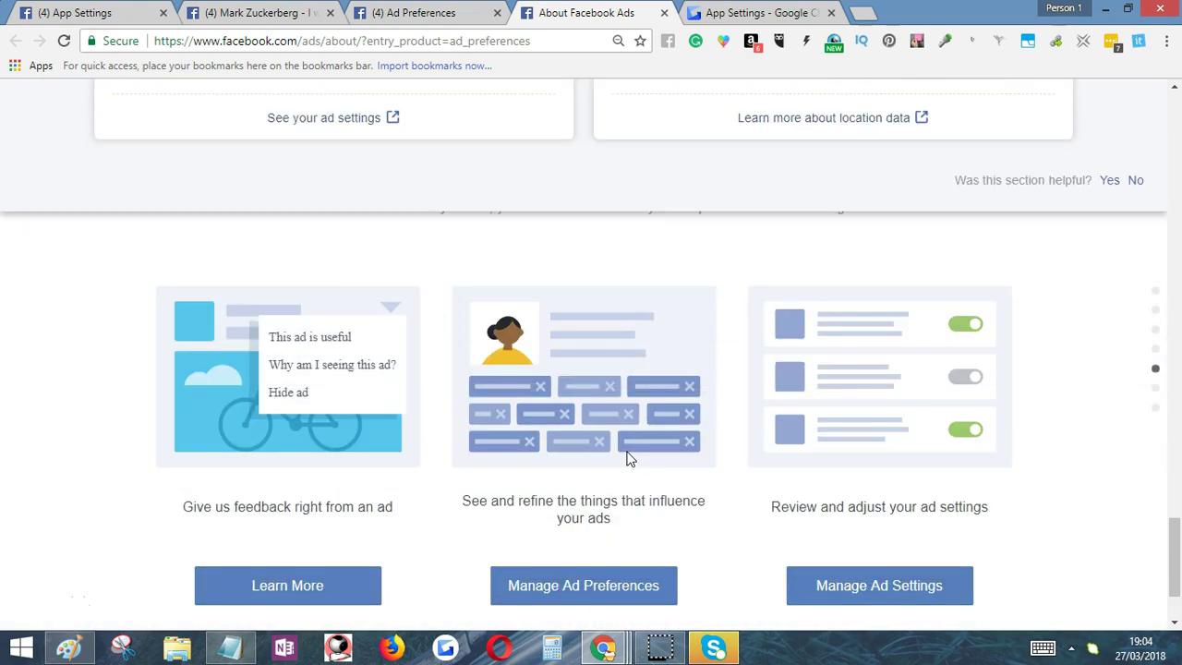
scroll(625, 459, up, 1)
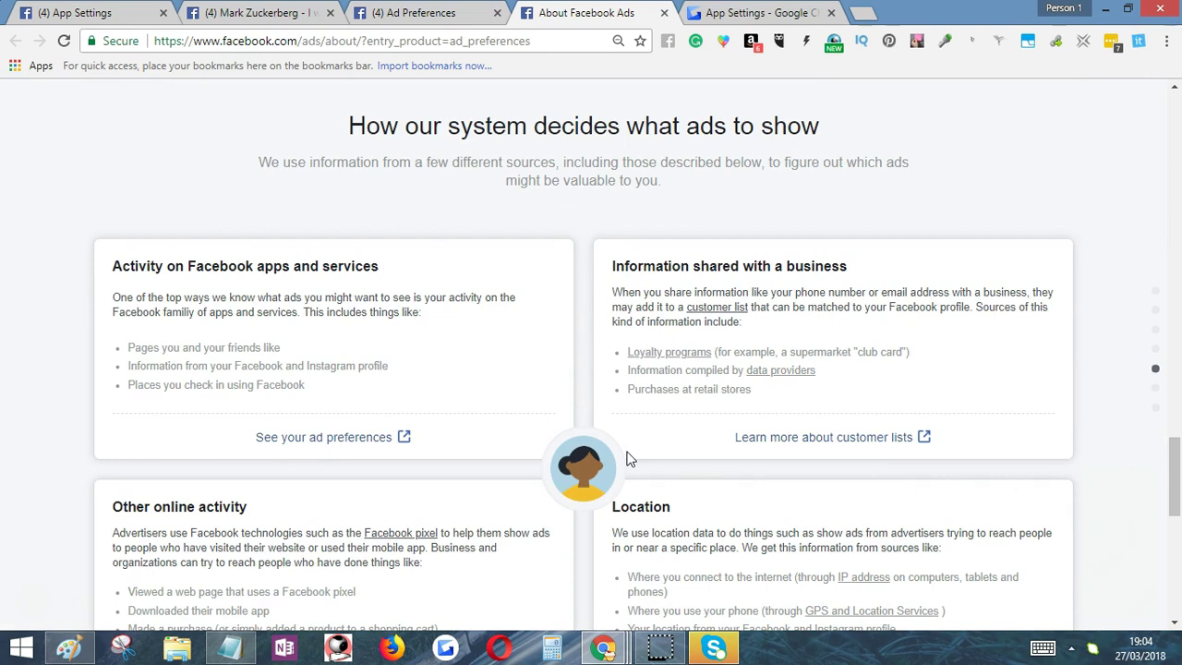
click(35, 609)
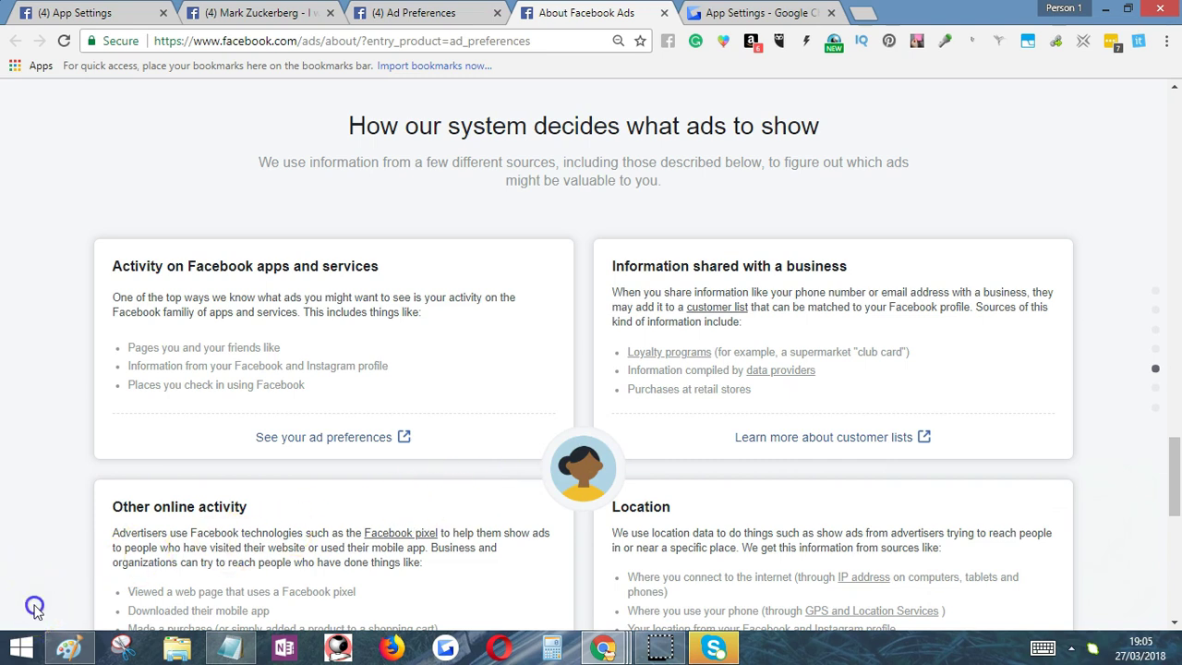